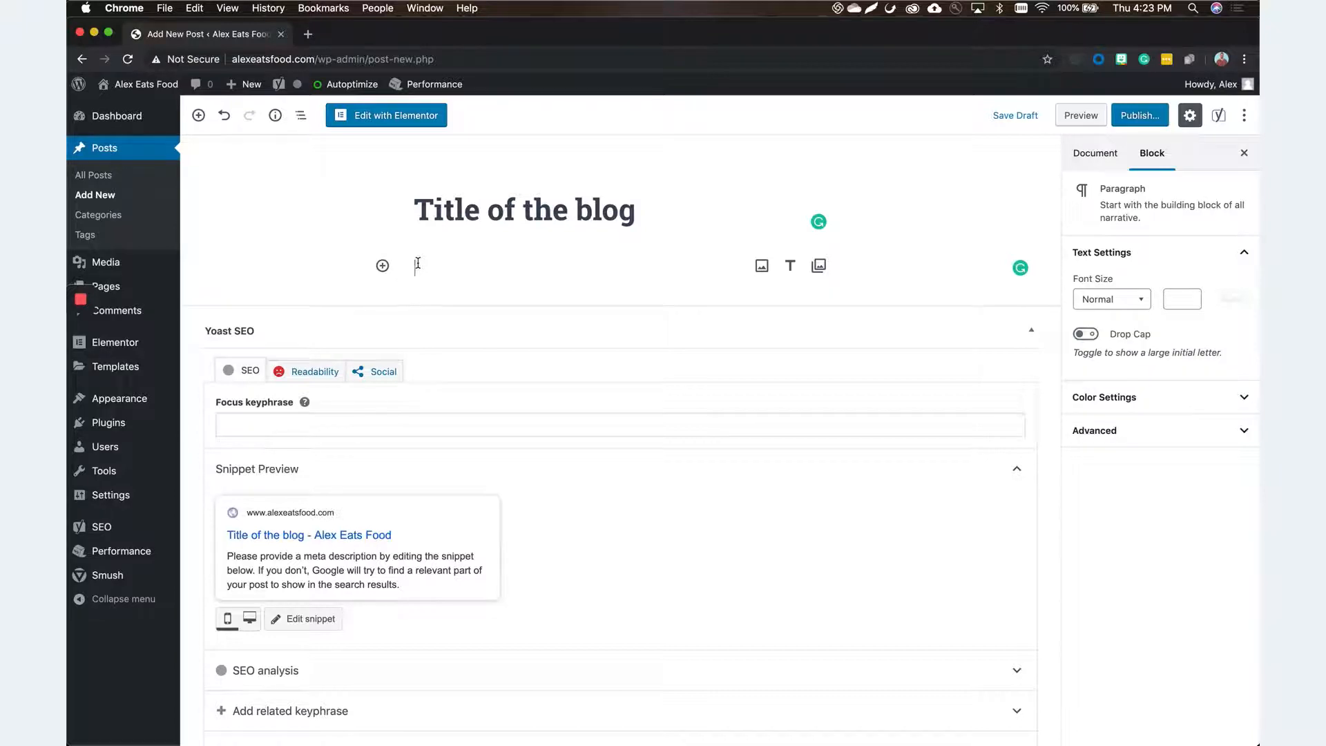
Look through the block types that can be added to the post body
{"action": "left_click", "coordinate": [382, 266]}
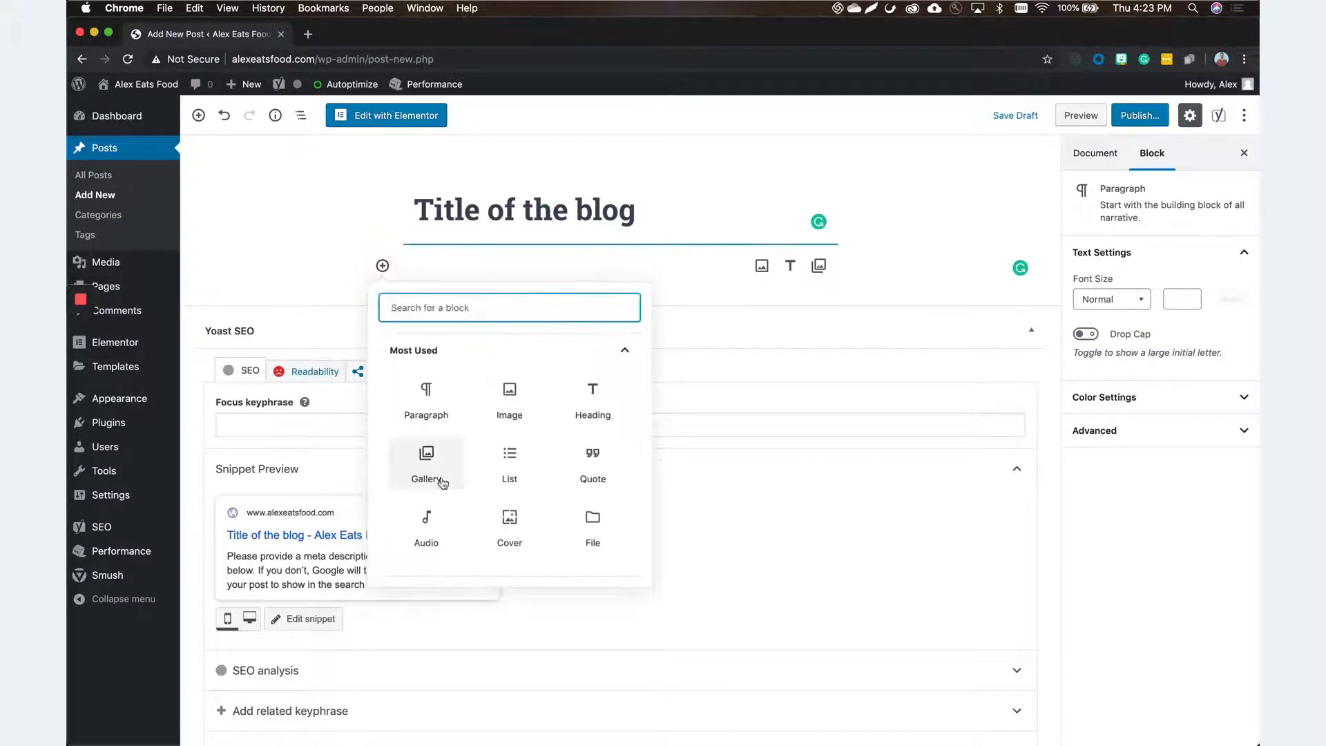
{"action": "scroll", "coordinate": [443, 483], "scroll_direction": "down", "scroll_amount": 5}
{"action": "left_click", "coordinate": [439, 271]}
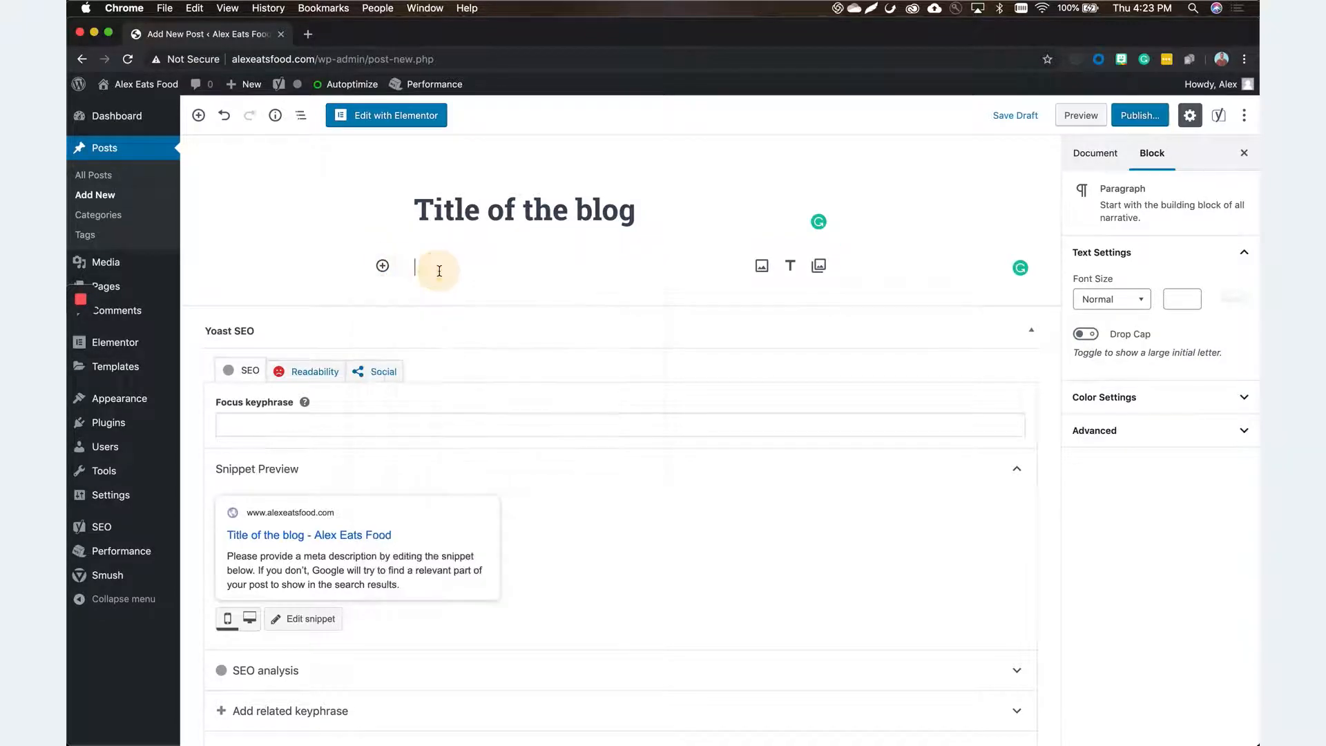
Try out placeholder text and an empty Image block in the post body and remove both again
{"action": "type", "text": "sfafsdjfsadj"}
{"action": "key", "text": "super+BackSpace"}
{"action": "type", "text": "/"}
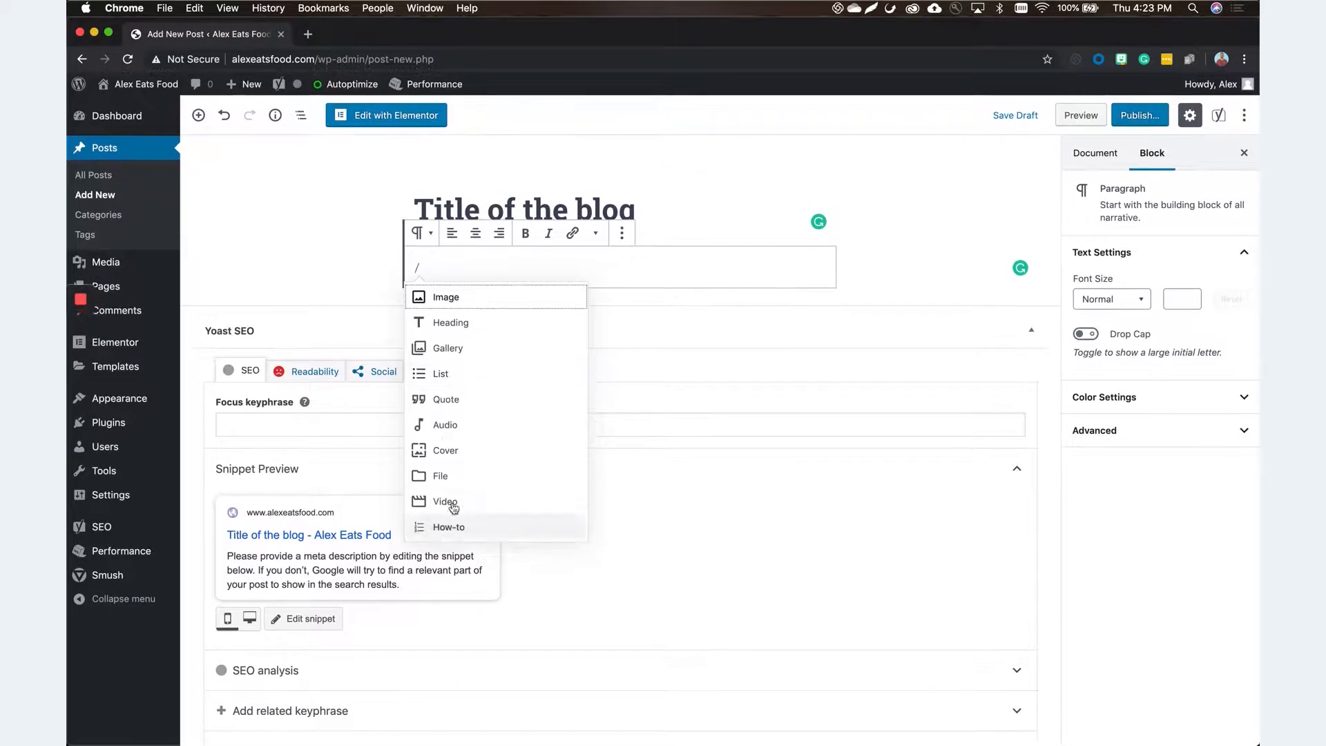
{"action": "left_click", "coordinate": [462, 299]}
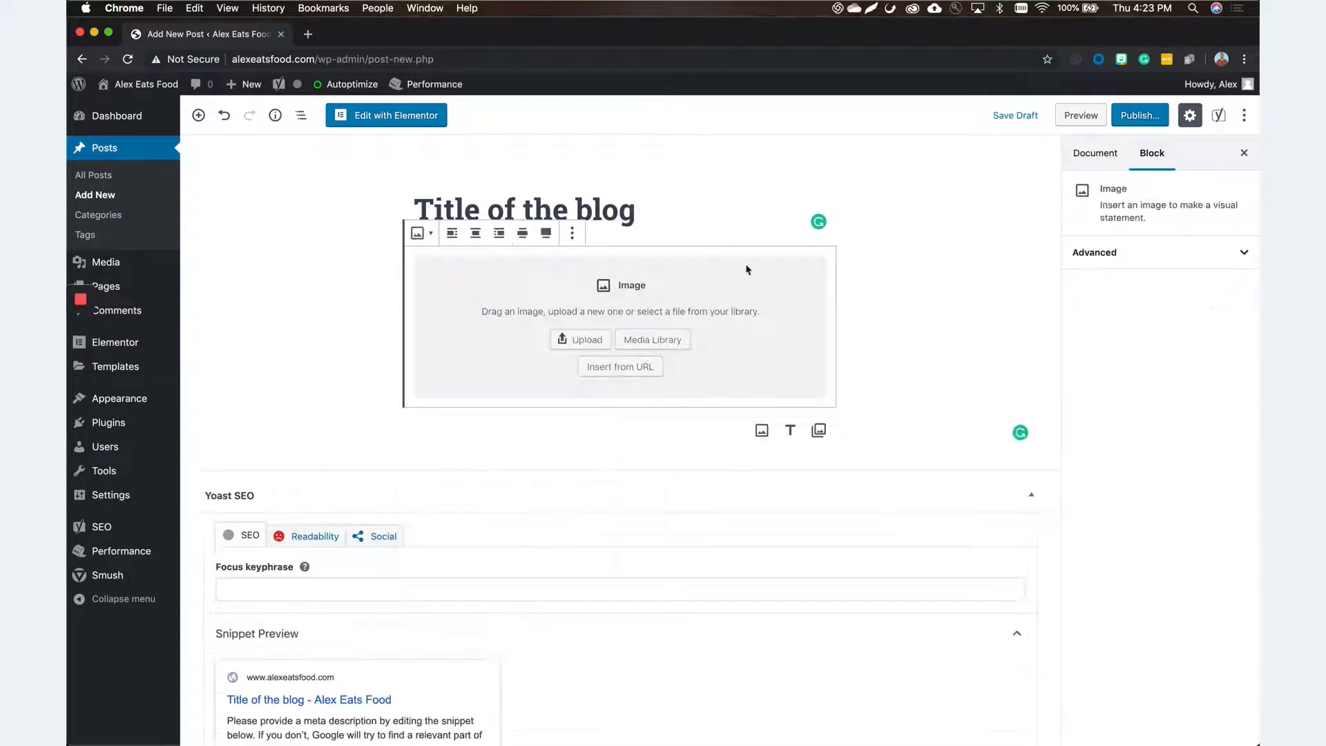
{"action": "key", "text": "BackSpace"}
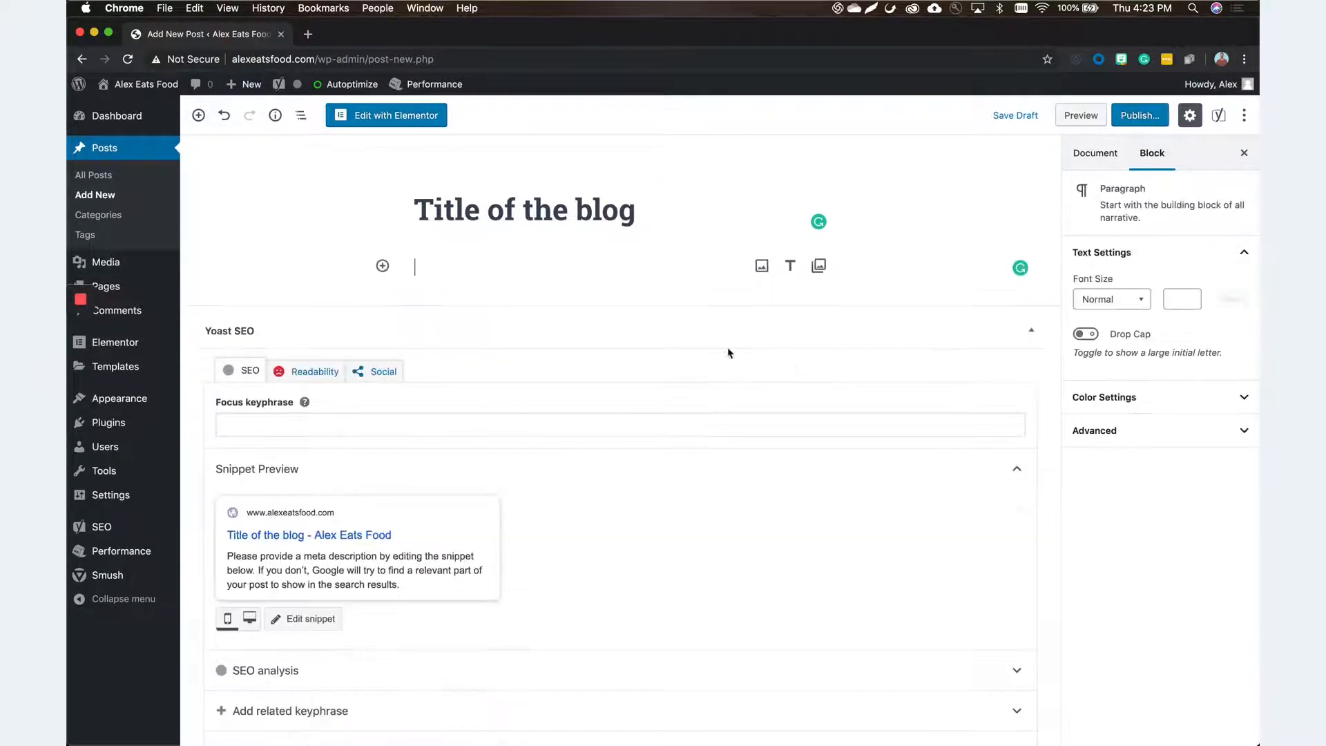
Write three placeholder paragraphs in the post body: "sdfdsa", "sdgfsdfagfd" and "dfagfsgdfgf"
{"action": "type", "text": "sdfdsa"}
{"action": "key", "text": "Return"}
{"action": "type", "text": "sdgfsdfagfd"}
{"action": "key", "text": "Return"}
{"action": "type", "text": "dfagfsgdfgf"}
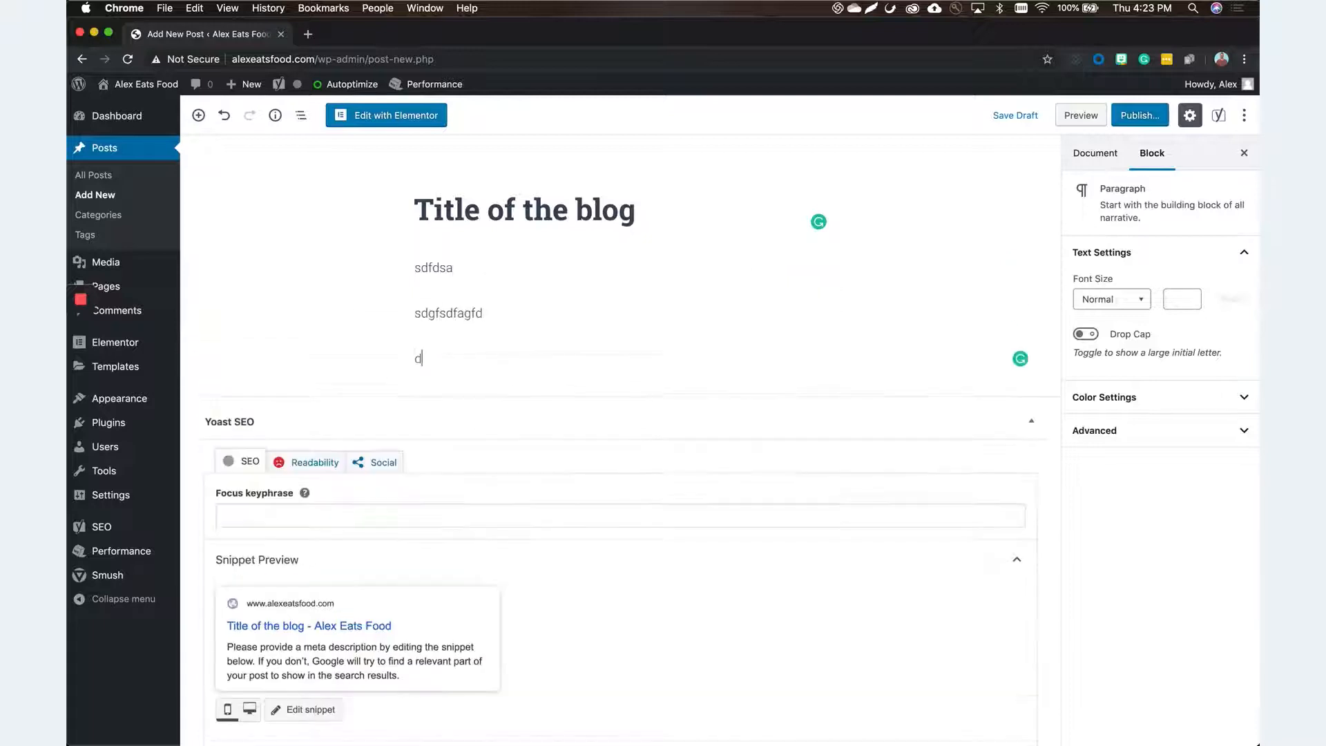
{"action": "key", "text": "Return"}
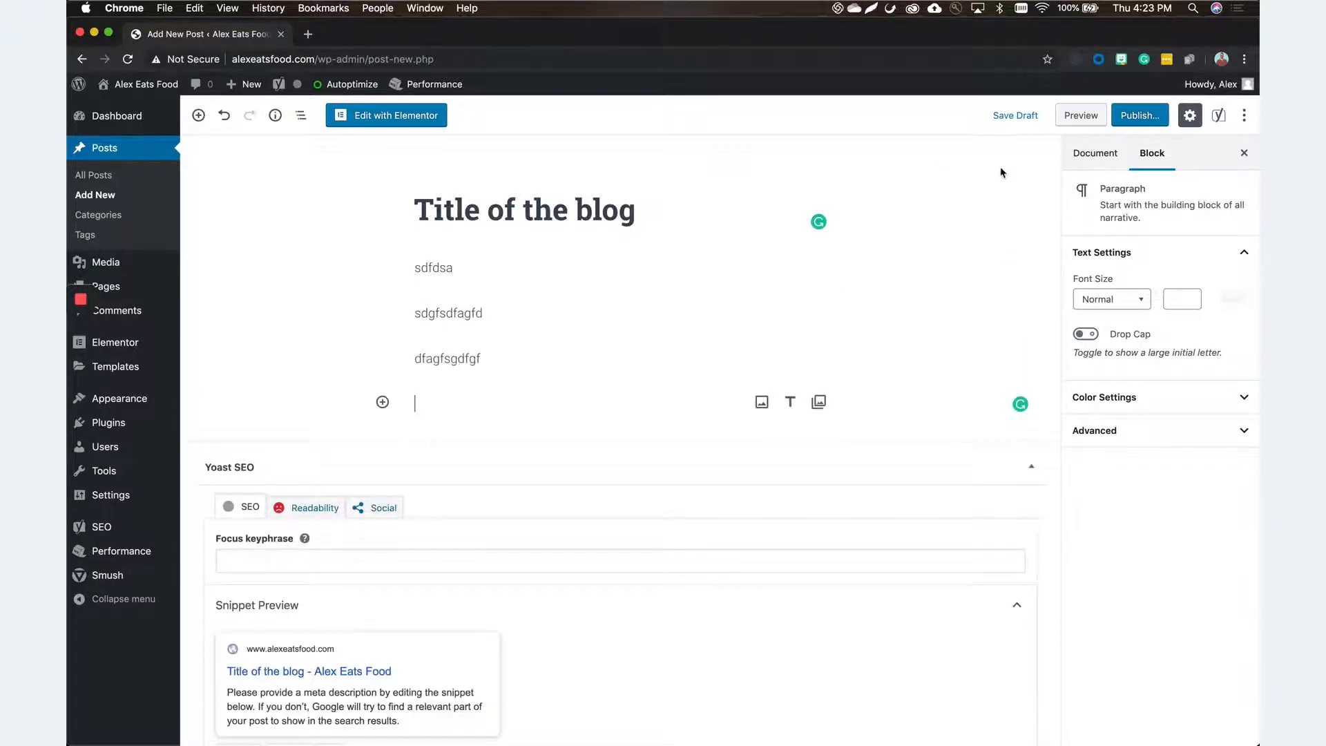
Review the post's document settings, expanding the Excerpt, Discussion and Post Attributes sections
{"action": "left_click", "coordinate": [1085, 159]}
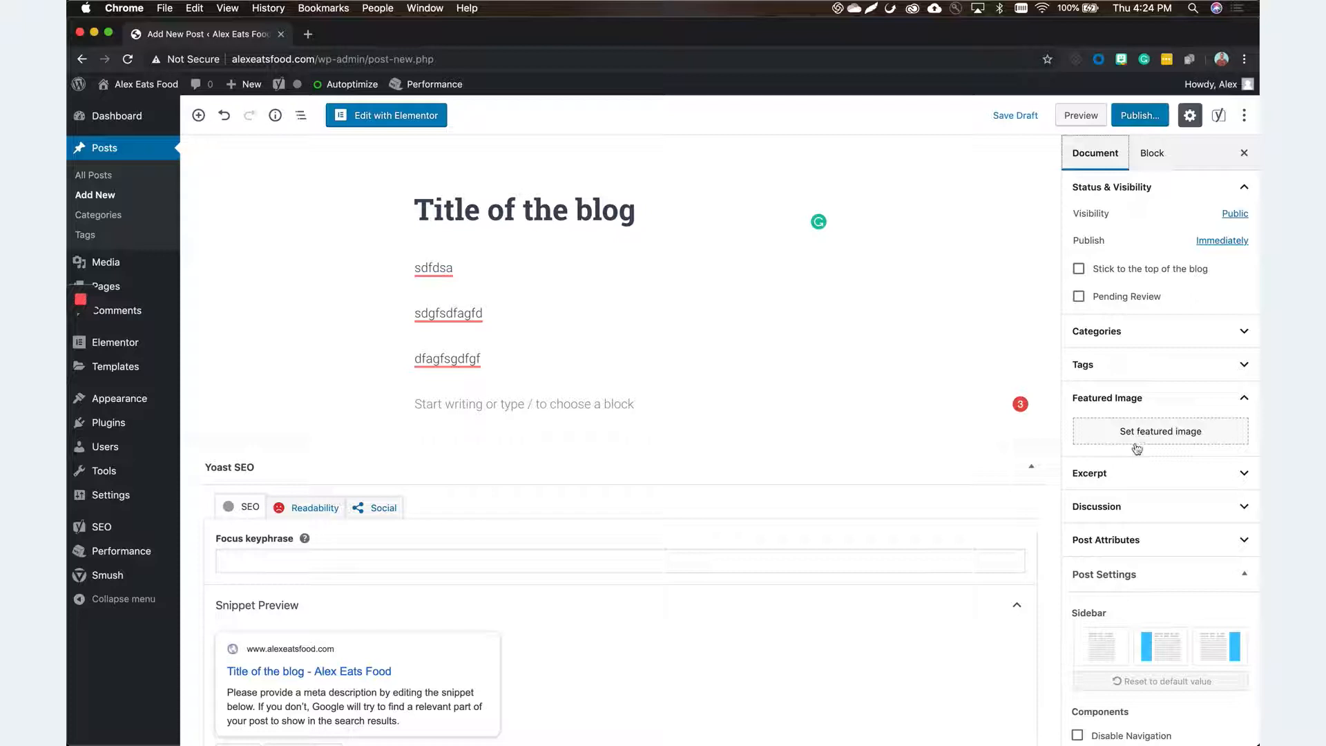
{"action": "left_click", "coordinate": [1132, 477]}
{"action": "scroll", "coordinate": [1123, 552], "scroll_direction": "down", "scroll_amount": 4}
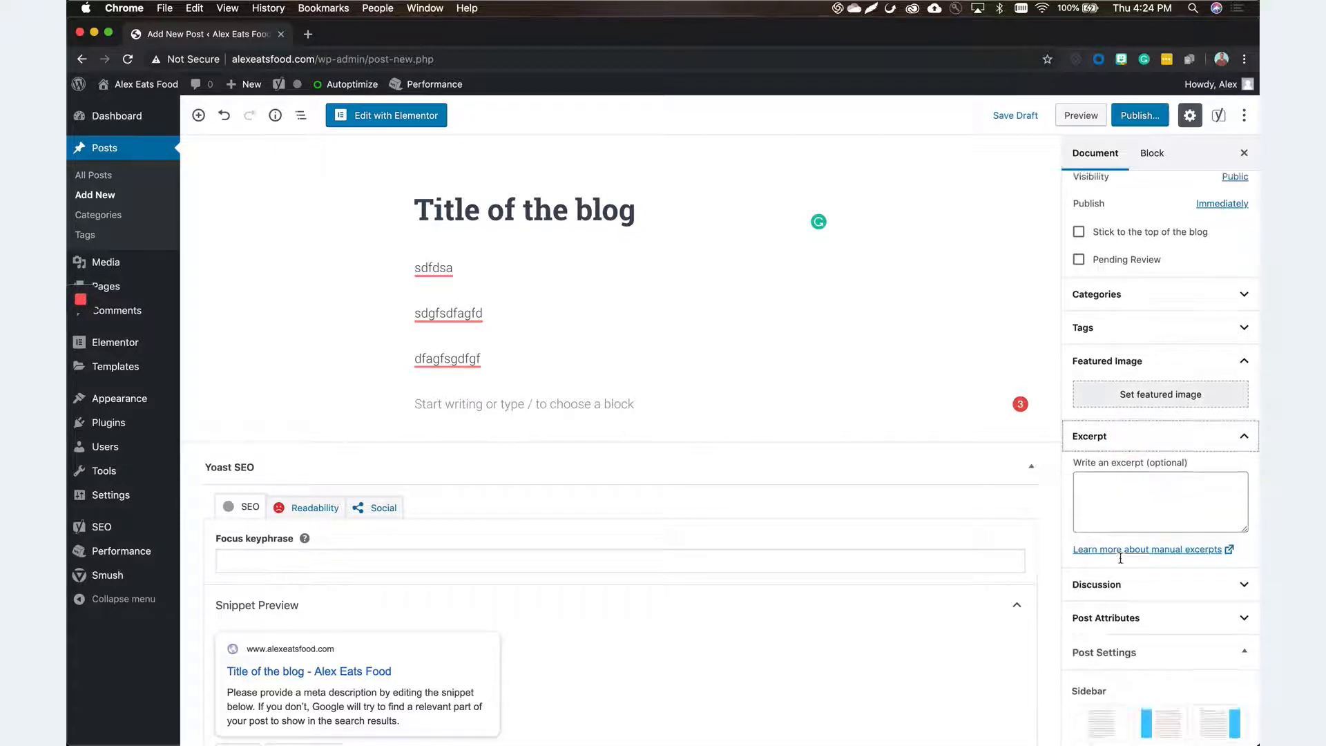
{"action": "left_click", "coordinate": [1186, 479]}
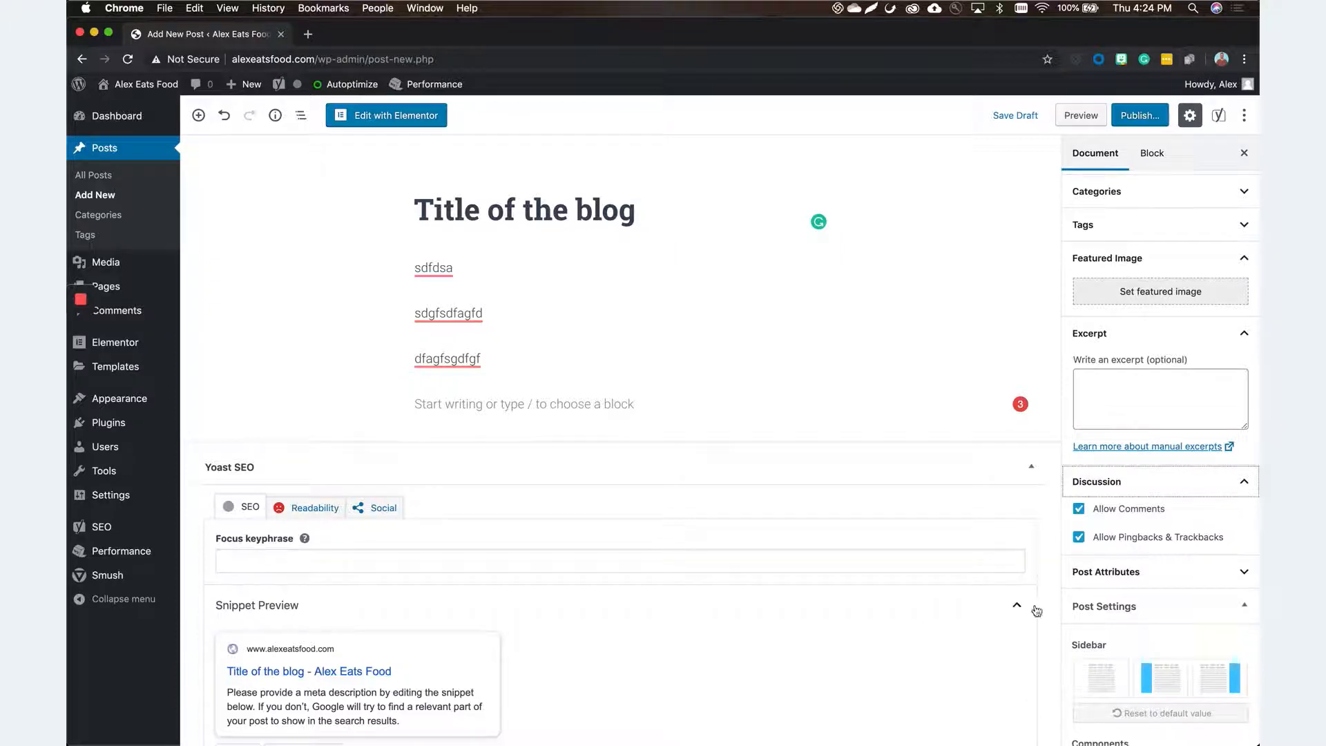
{"action": "left_click", "coordinate": [1143, 572]}
{"action": "scroll", "coordinate": [1145, 577], "scroll_direction": "down", "scroll_amount": 3}
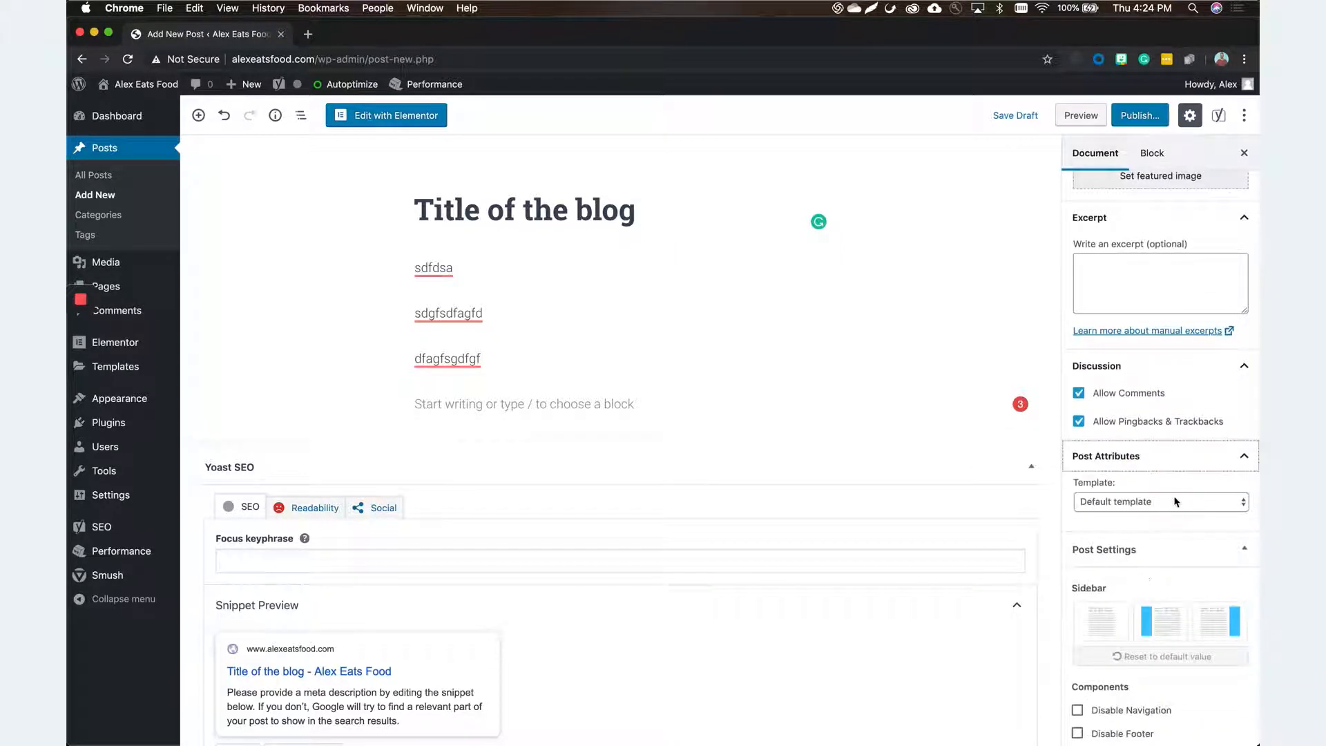
Examine the post's template choices and its sidebar and component settings, and preview the post
{"action": "left_click", "coordinate": [1174, 502]}
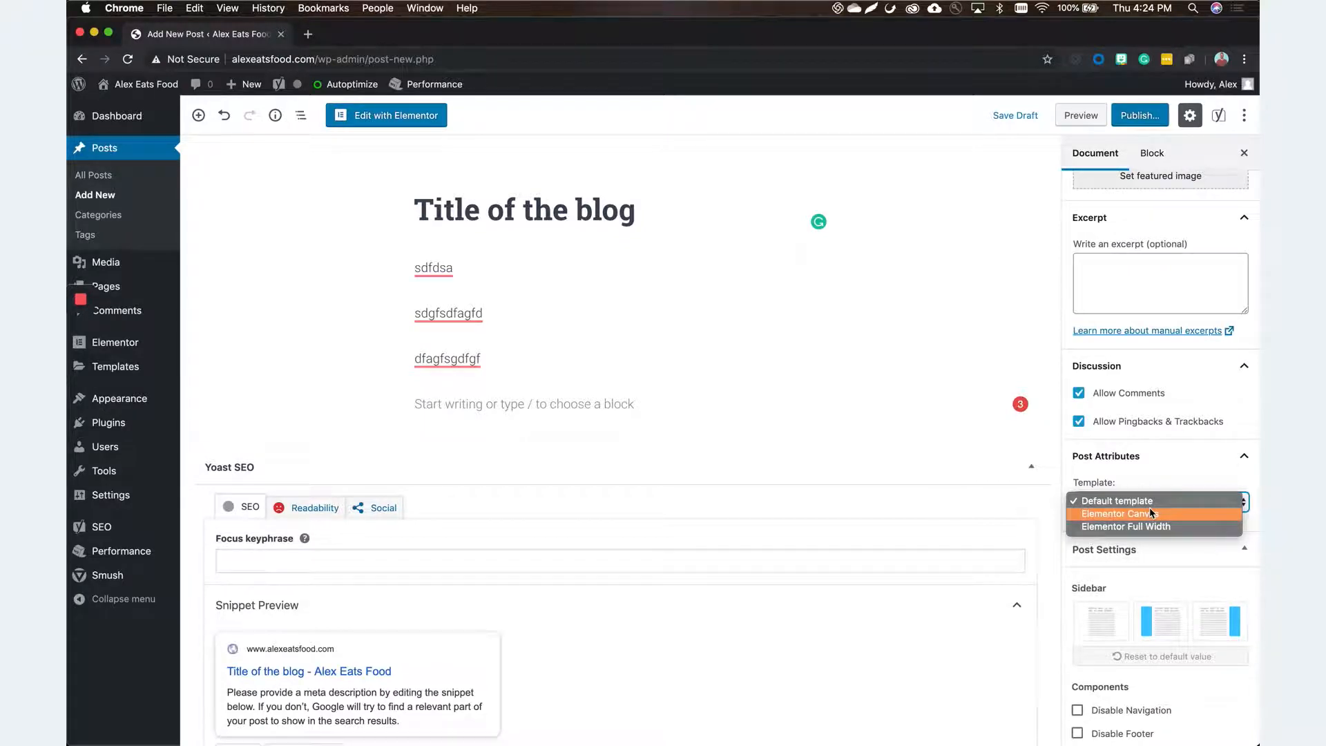
{"action": "left_click", "coordinate": [1119, 594]}
{"action": "scroll", "coordinate": [1119, 594], "scroll_direction": "down", "scroll_amount": 1}
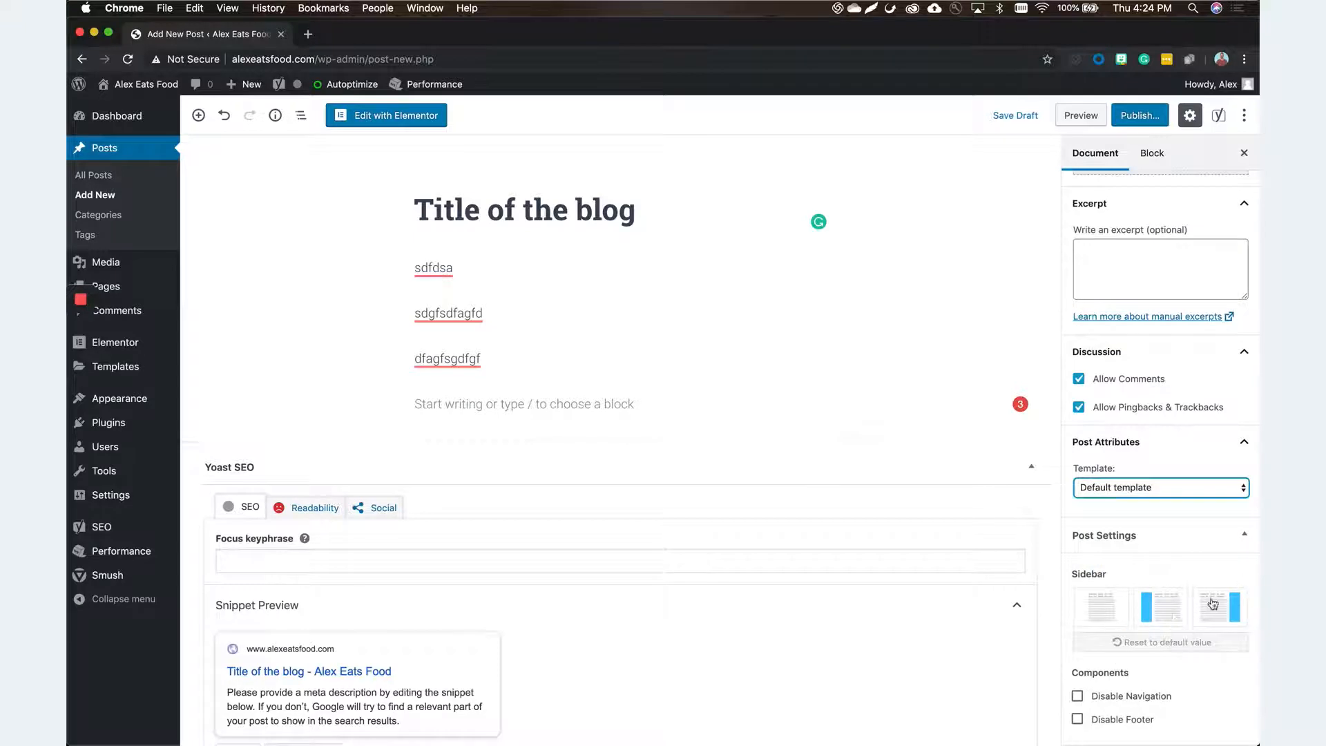
{"action": "scroll", "coordinate": [742, 694], "scroll_direction": "down", "scroll_amount": 2}
{"action": "scroll", "coordinate": [742, 690], "scroll_direction": "up", "scroll_amount": 2}
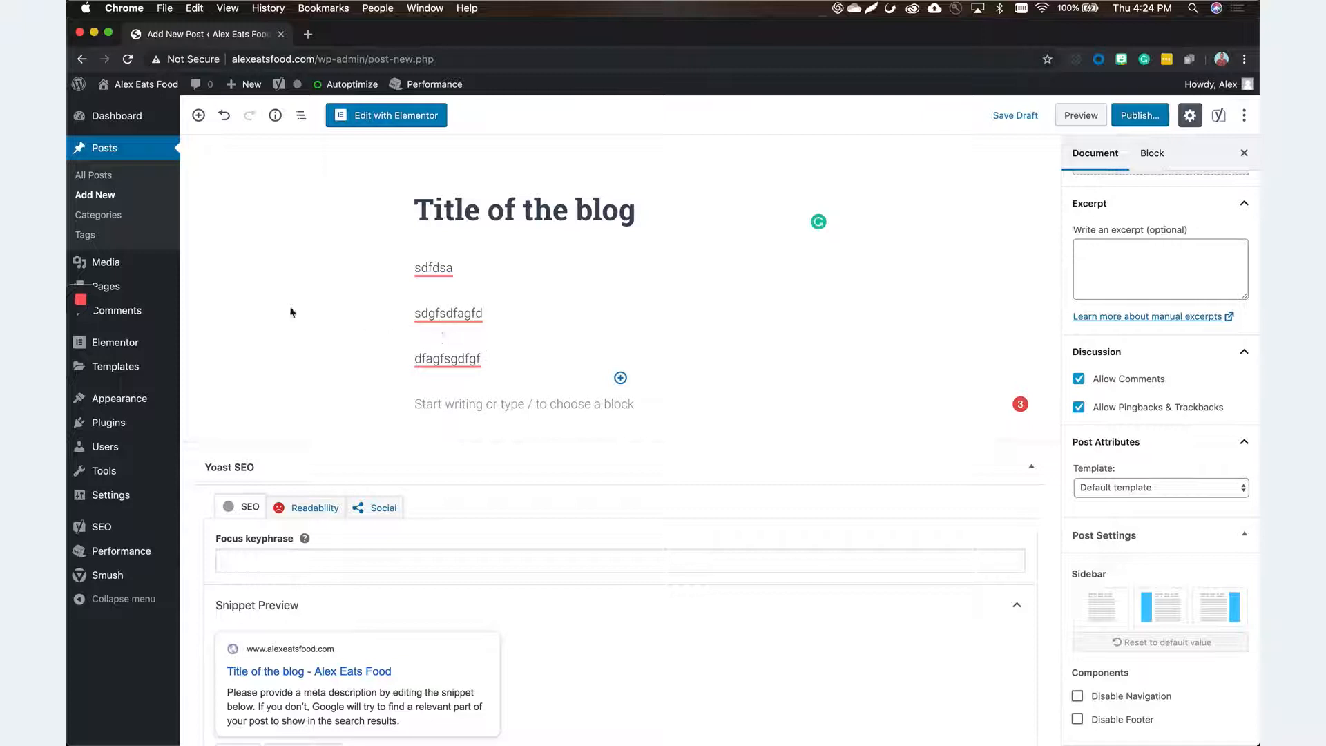
{"action": "left_click", "coordinate": [1075, 121]}
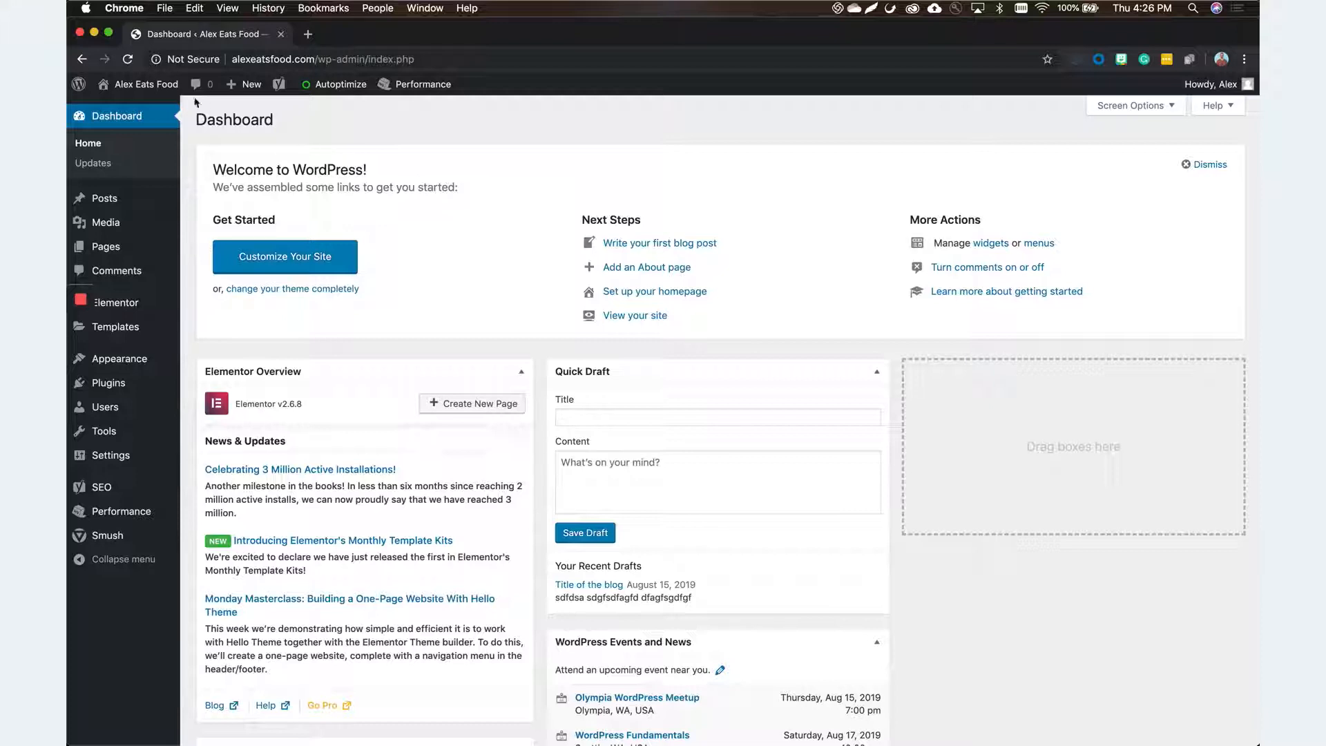
Hide and show again the Welcome, Quick Draft and WordPress Events and News boxes on the dashboard
{"action": "mouse_move", "coordinate": [171, 97]}
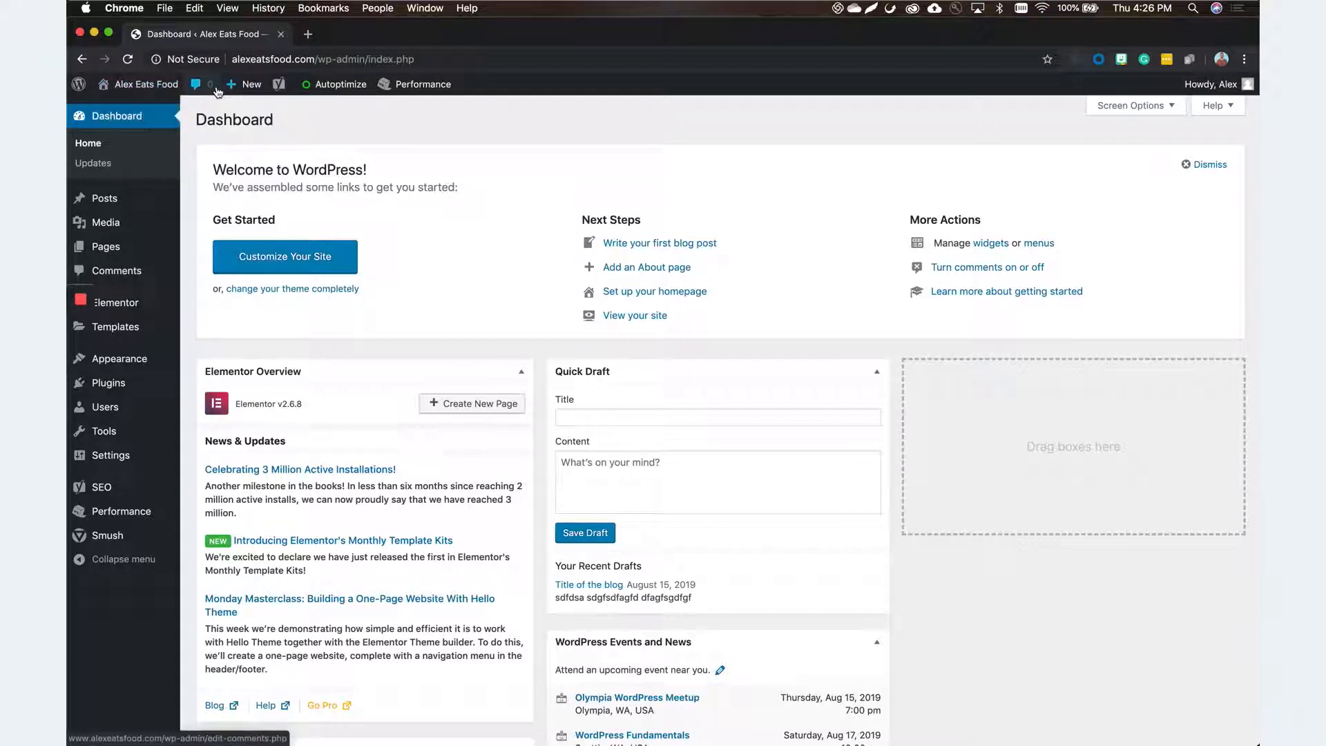
{"action": "mouse_move", "coordinate": [246, 100]}
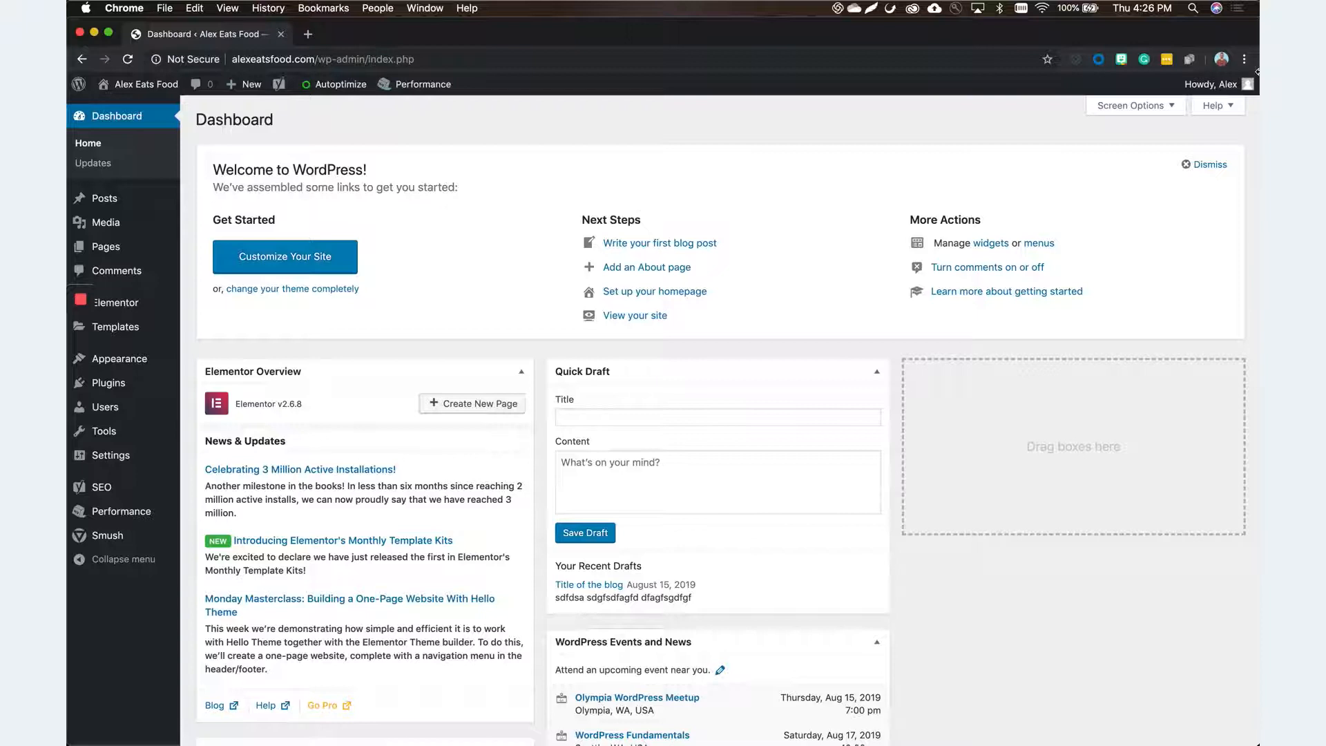
{"action": "left_click", "coordinate": [1167, 107]}
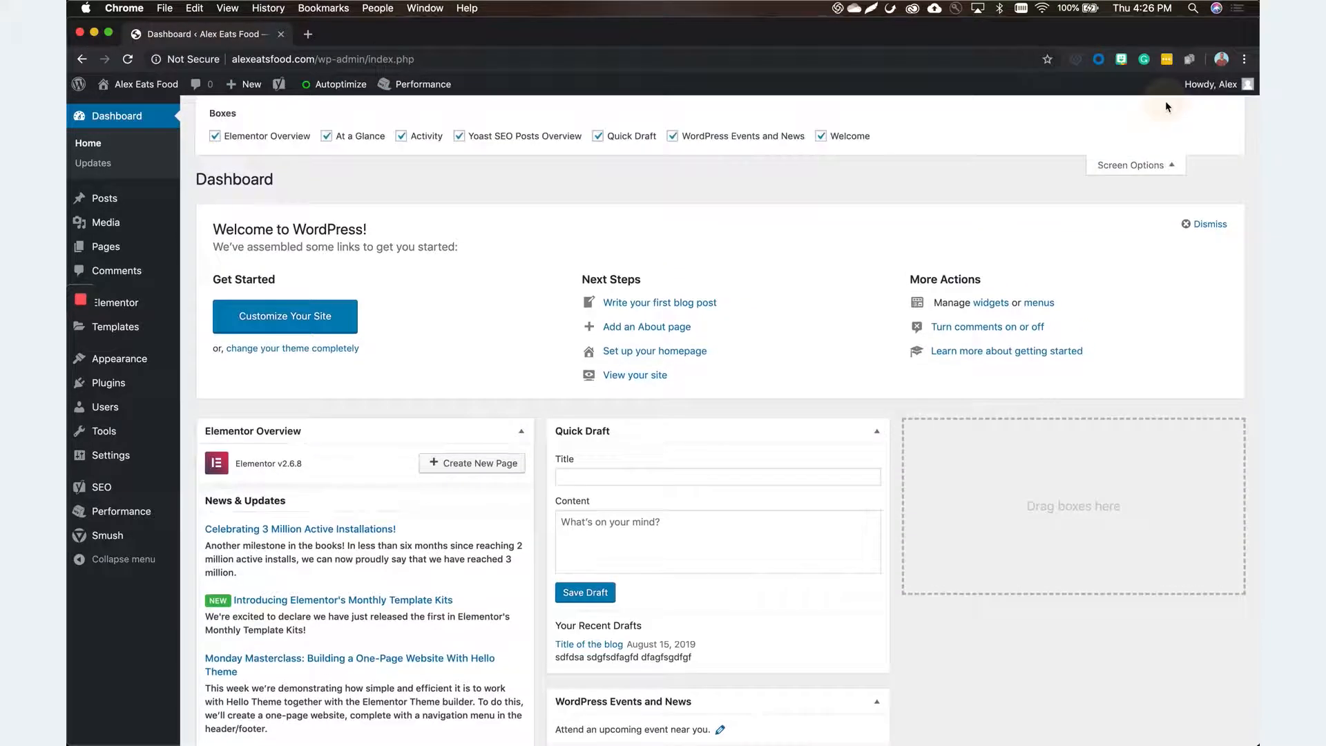
{"action": "left_click", "coordinate": [821, 137]}
{"action": "left_click", "coordinate": [821, 137]}
{"action": "left_click", "coordinate": [671, 136]}
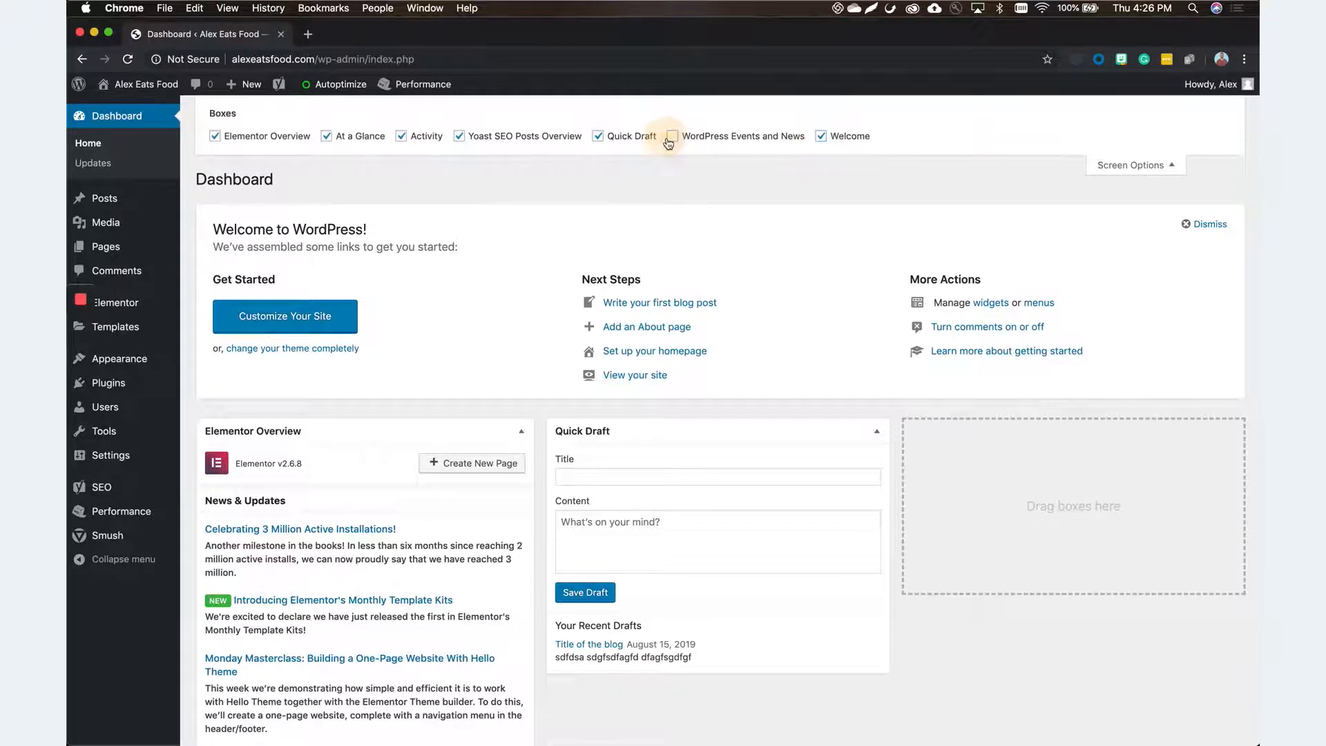
{"action": "left_click", "coordinate": [598, 137]}
{"action": "left_click", "coordinate": [596, 136]}
{"action": "left_click", "coordinate": [597, 137]}
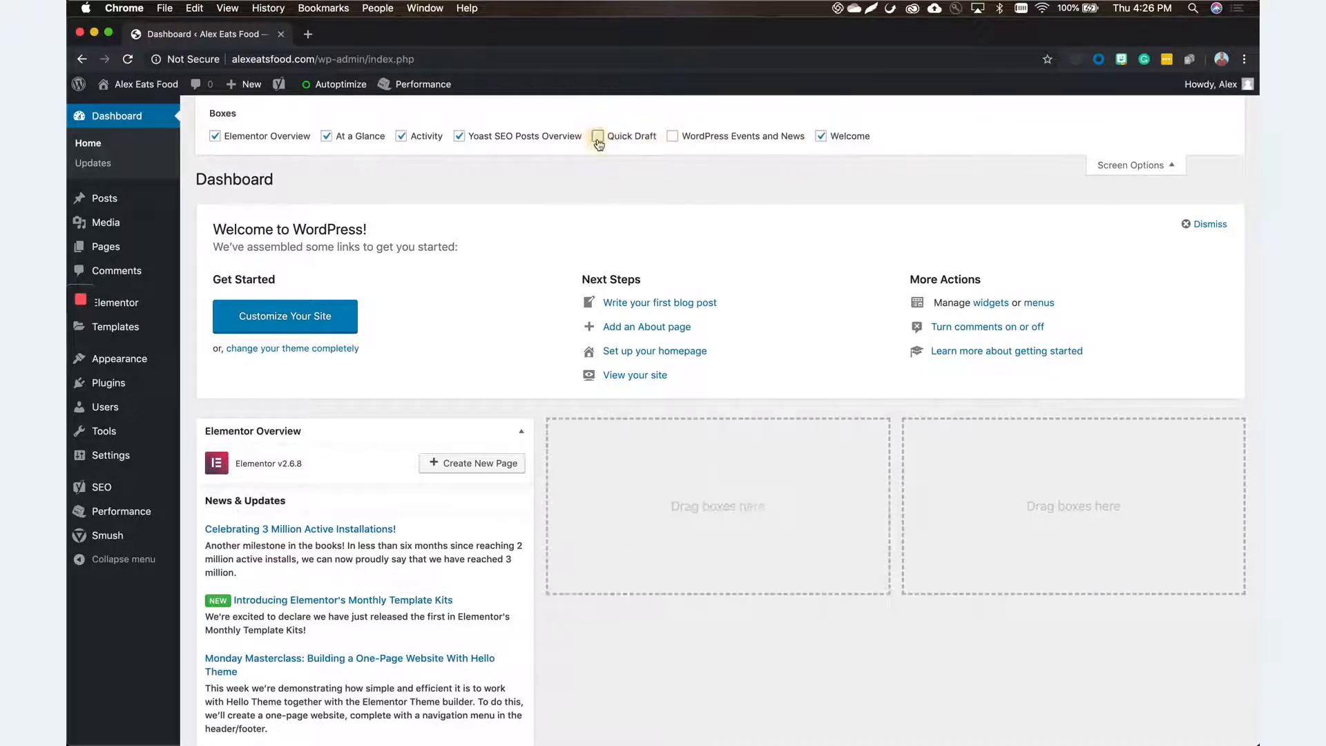
{"action": "left_click", "coordinate": [597, 137]}
{"action": "left_click", "coordinate": [672, 137]}
{"action": "left_click", "coordinate": [1132, 165]}
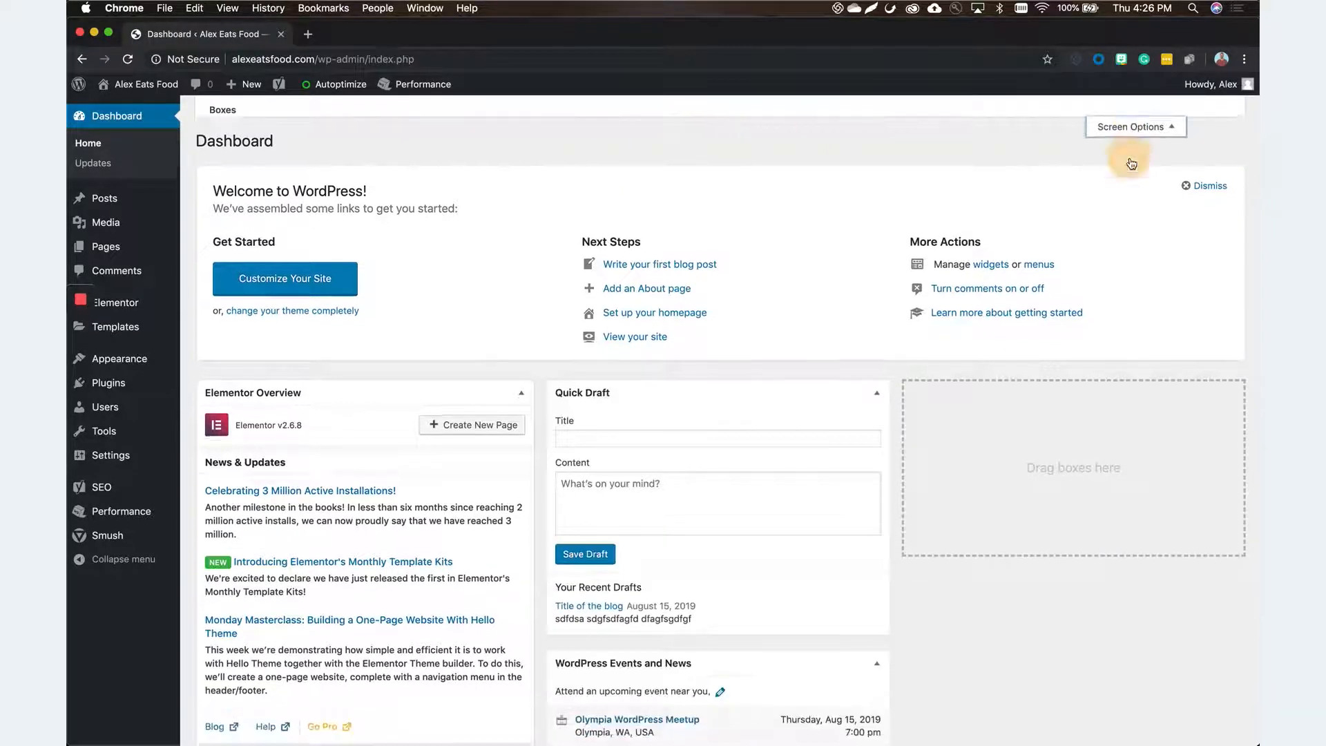
View the dashboard's built-in help overview and close it again
{"action": "left_click", "coordinate": [1233, 105]}
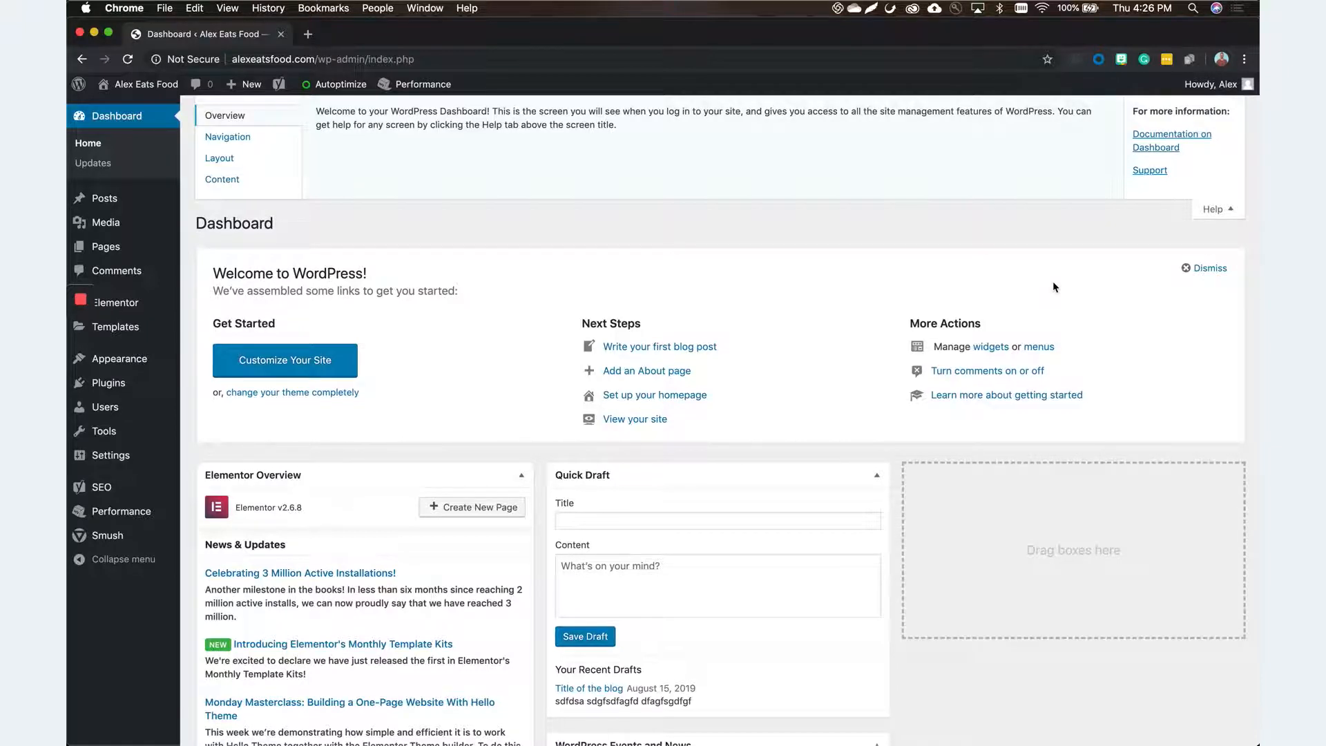
{"action": "left_click", "coordinate": [1216, 210]}
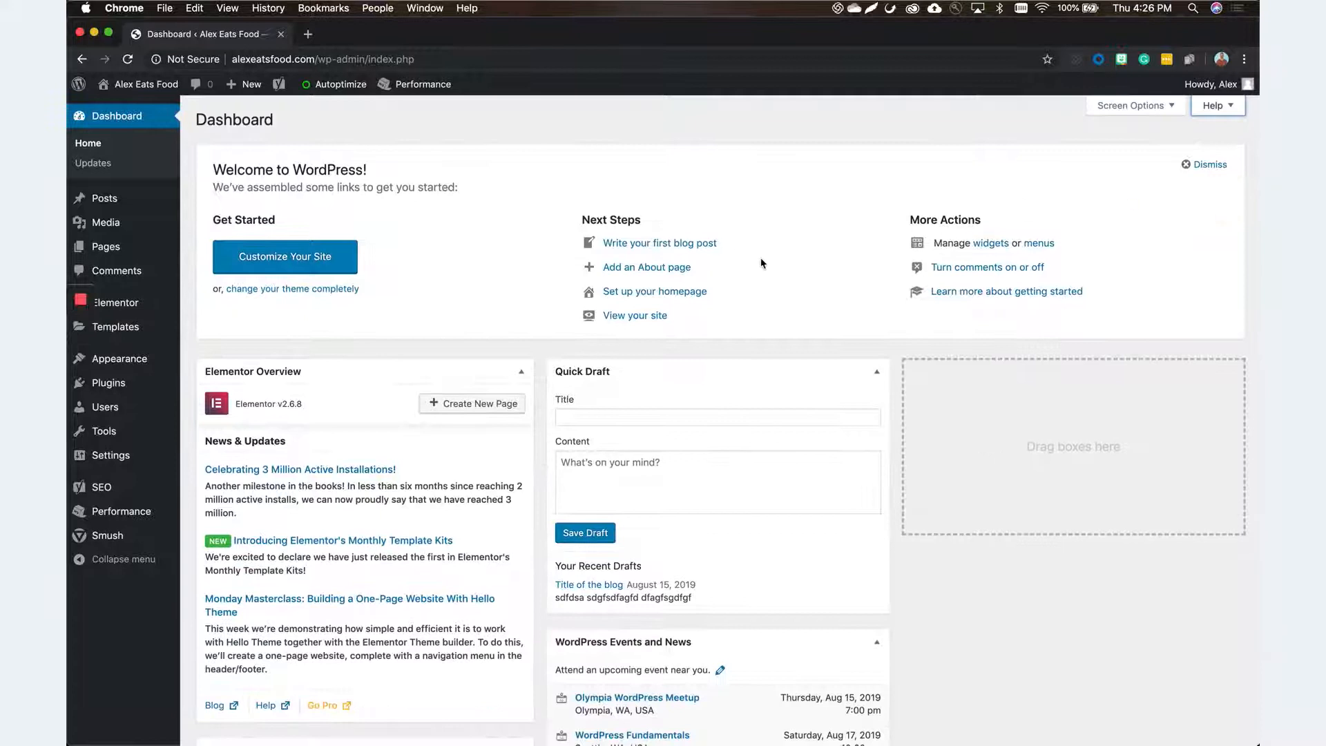
Create a new page from the Pages list and title it "About Me"
{"action": "left_click", "coordinate": [121, 247]}
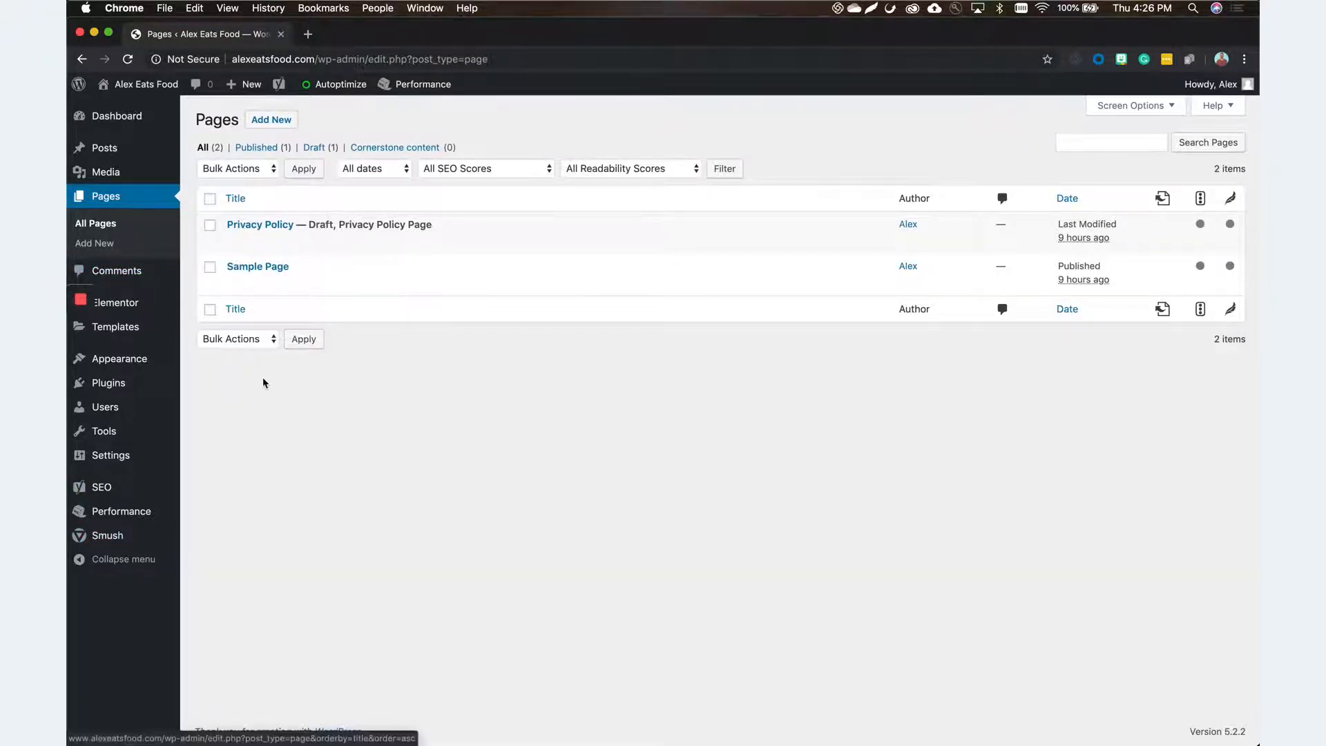
{"action": "left_click", "coordinate": [263, 122]}
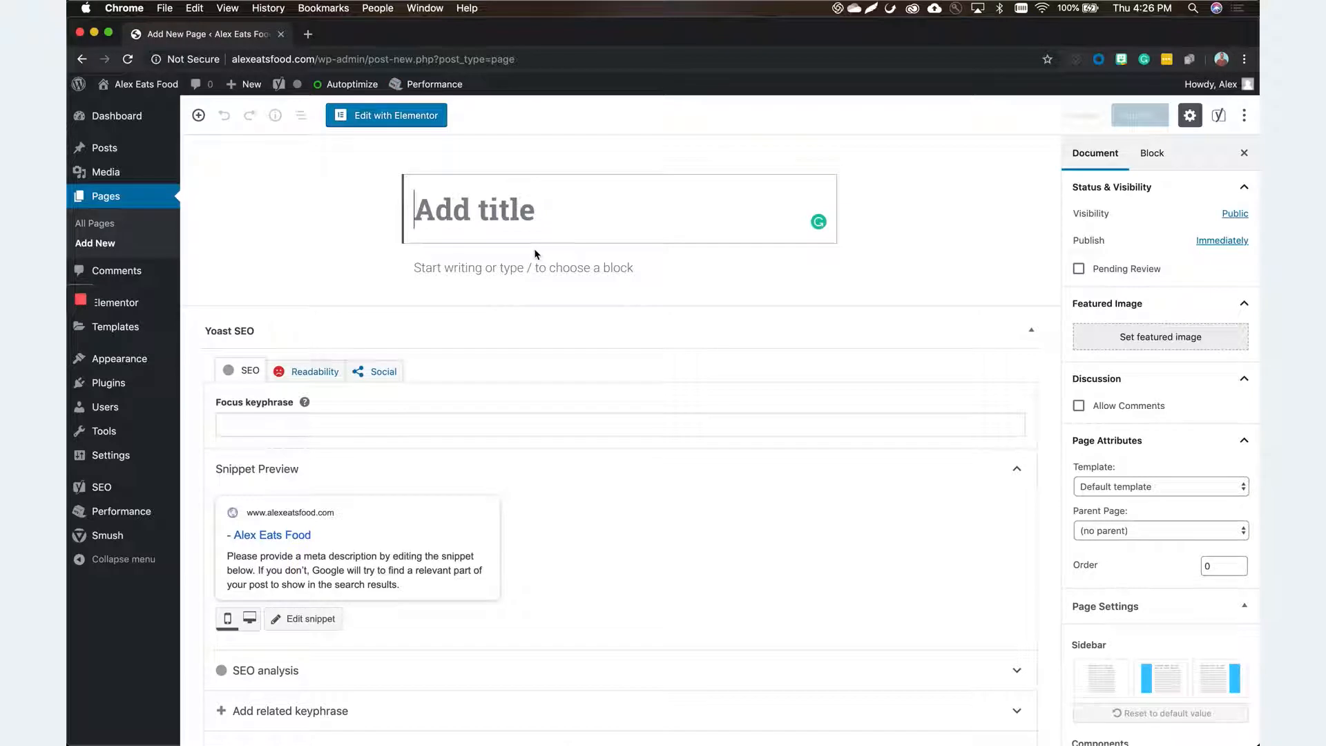
{"action": "left_click", "coordinate": [527, 267]}
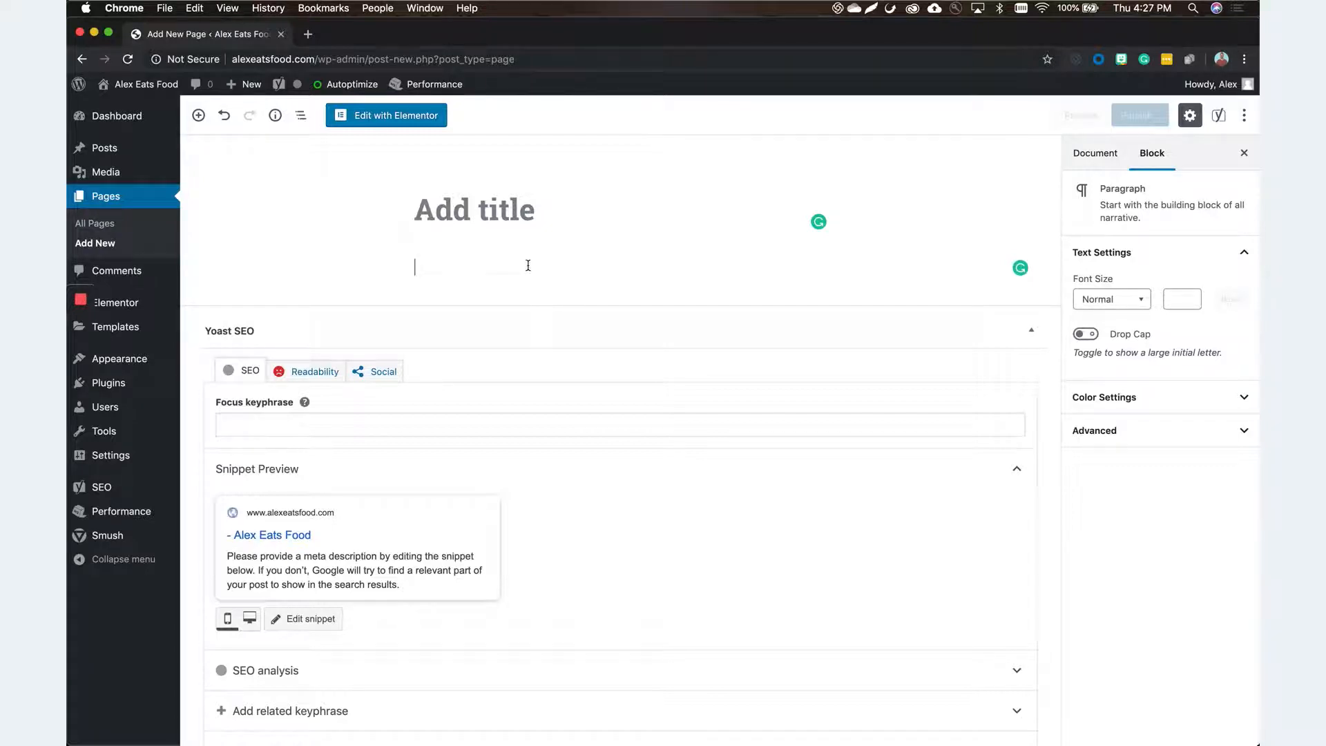
{"action": "left_click", "coordinate": [528, 210]}
{"action": "type", "text": "About Me"}
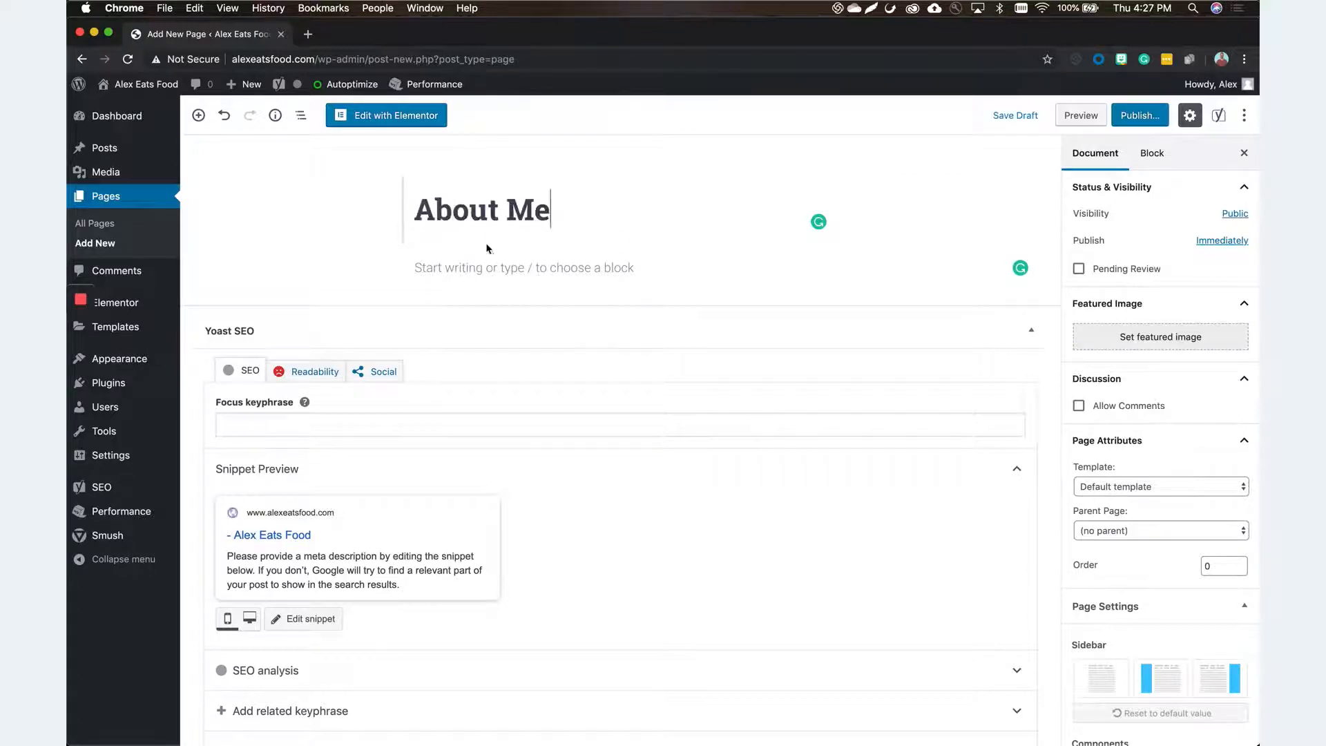
Insert an Image block below the page title with beef-bread-bun-1639557-1.jpg from the media library
{"action": "left_click", "coordinate": [470, 267]}
{"action": "type", "text": "/img"}
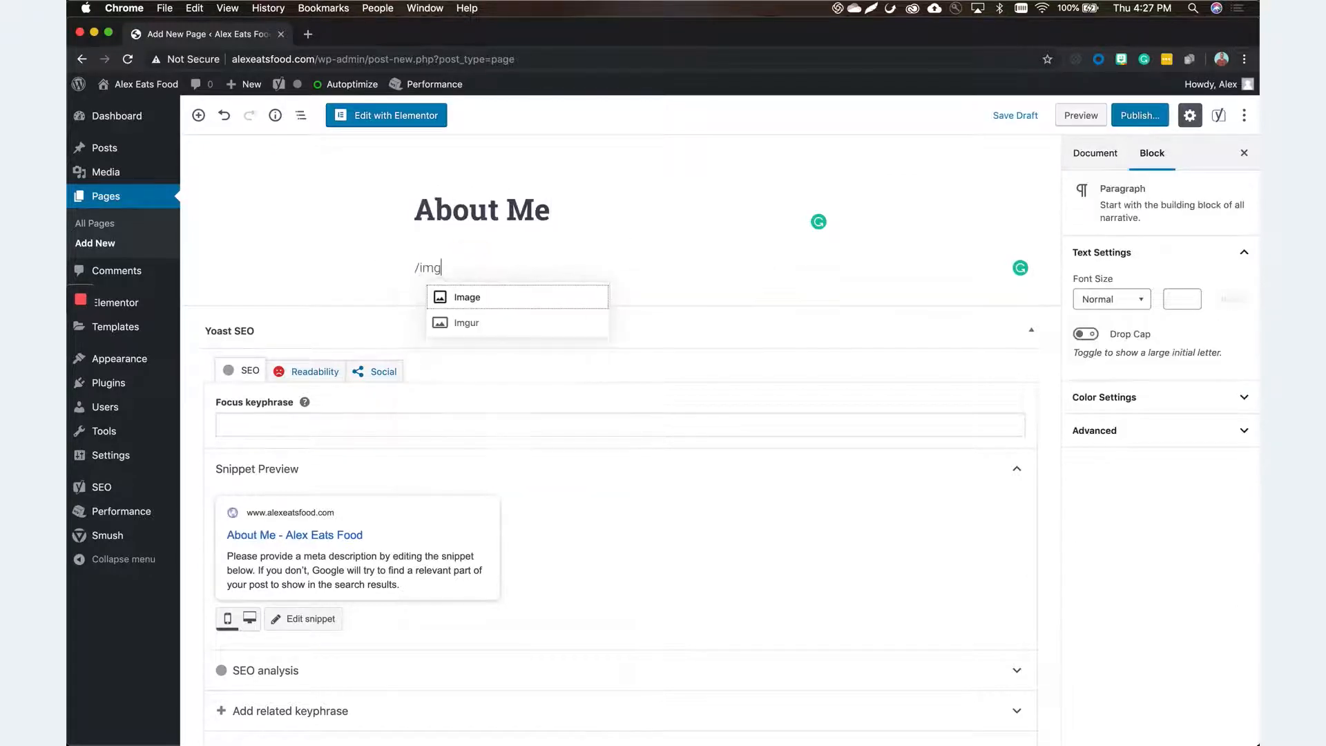
{"action": "key", "text": "Return"}
{"action": "left_click", "coordinate": [667, 340]}
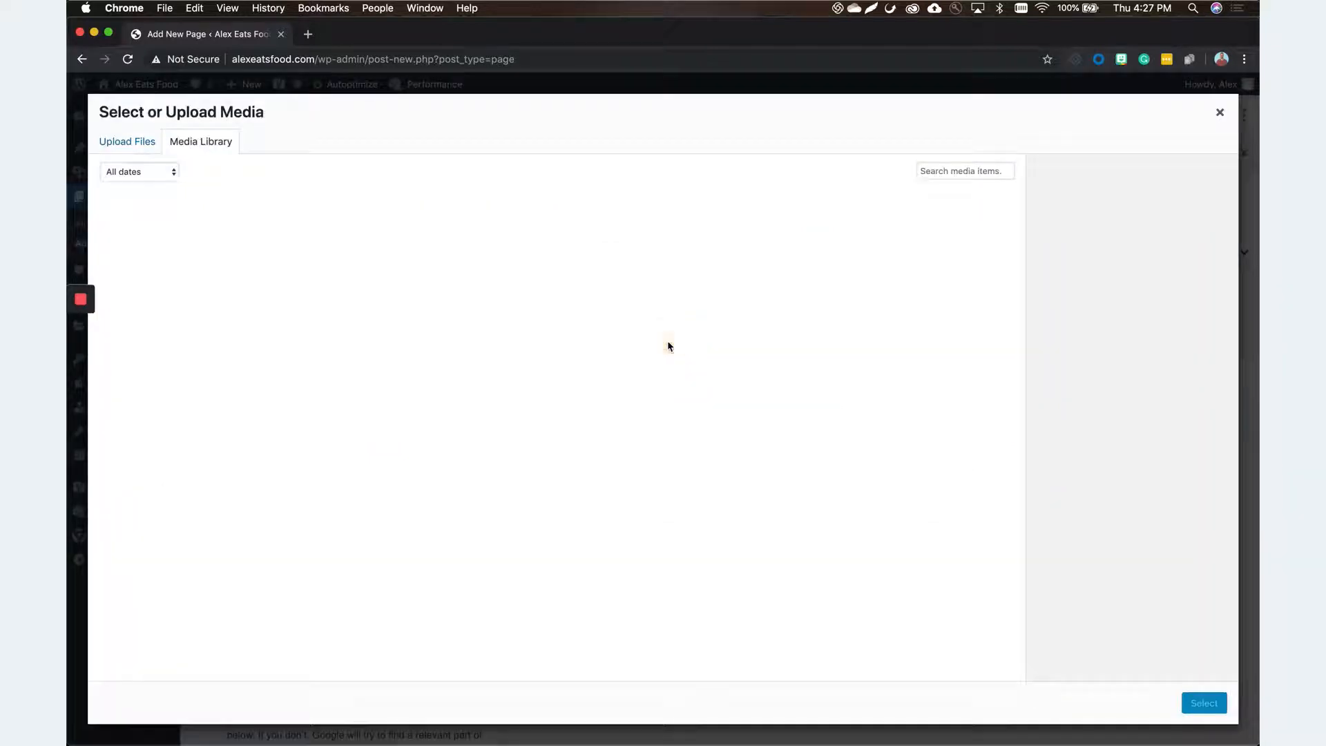
{"action": "left_click", "coordinate": [329, 259]}
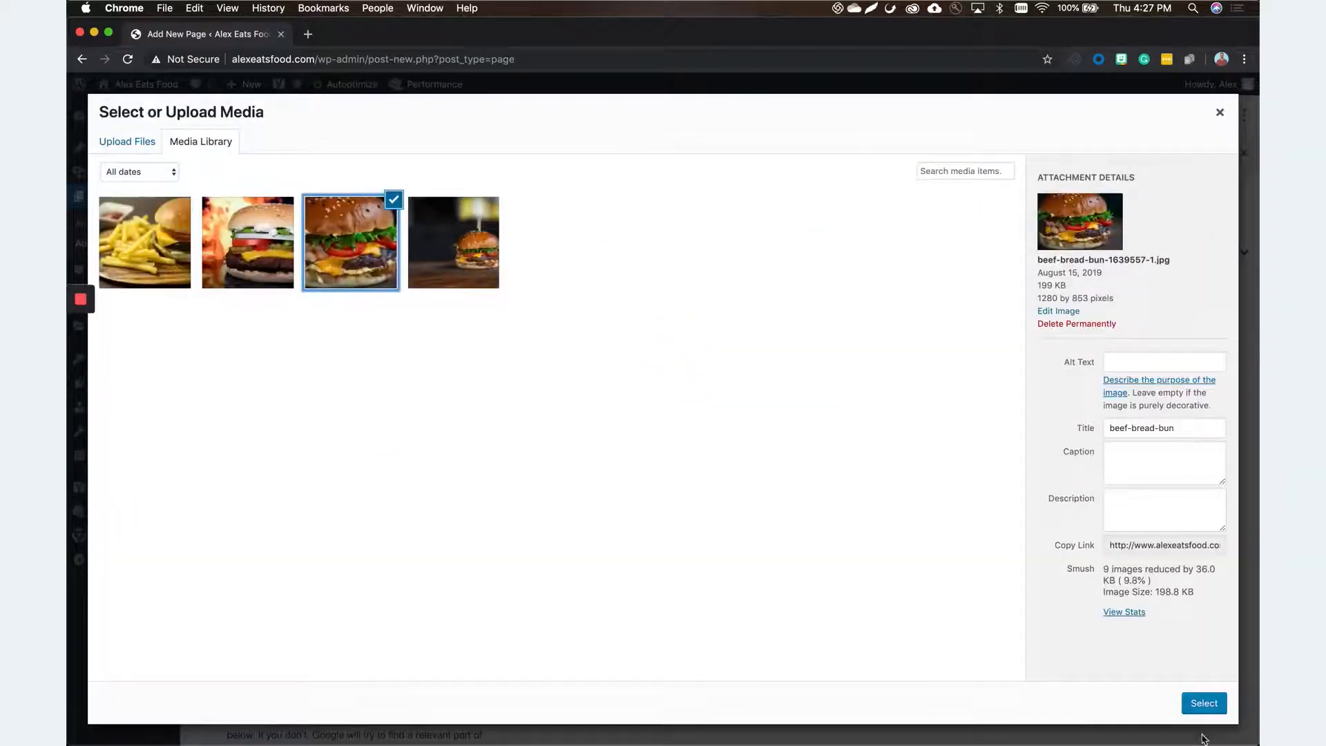
{"action": "left_click", "coordinate": [1202, 704]}
Write two placeholder paragraphs below the burger image: "fsagfs" and "fsgdf"
{"action": "left_click", "coordinate": [670, 590]}
{"action": "type", "text": "fsagfs"}
{"action": "key", "text": "Return"}
{"action": "type", "text": "fsgdf"}
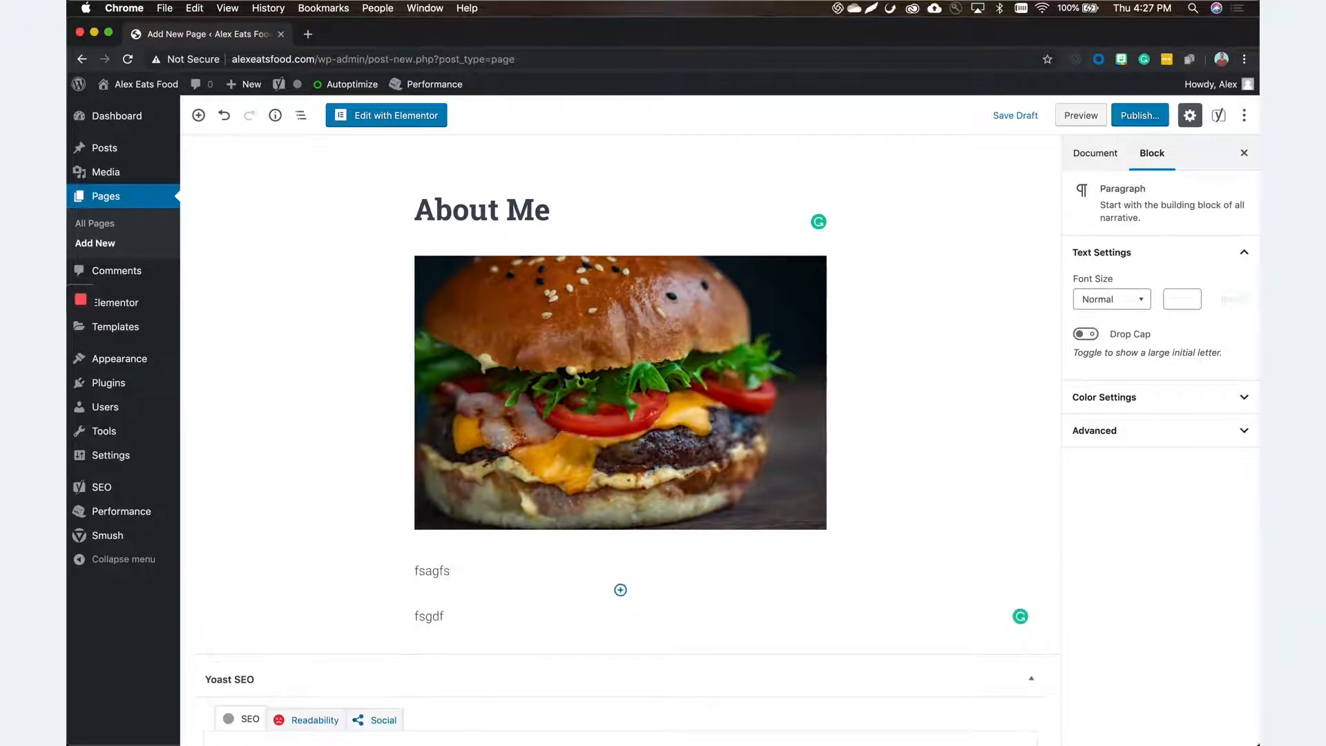
Bring up the block type suggestions in a new paragraph under the text and discard that paragraph
{"action": "key", "text": "Return"}
{"action": "type", "text": "/"}
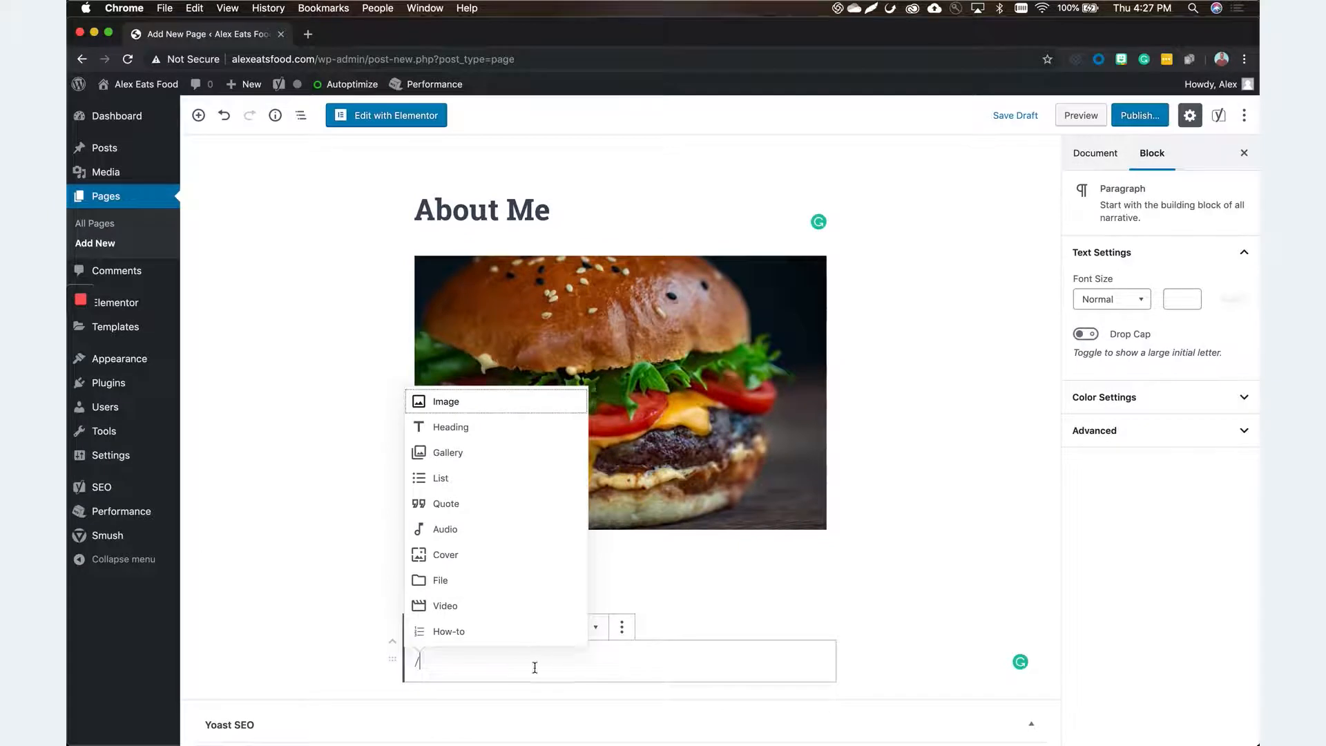
{"action": "key", "text": "BackSpace"}
{"action": "key", "text": "BackSpace"}
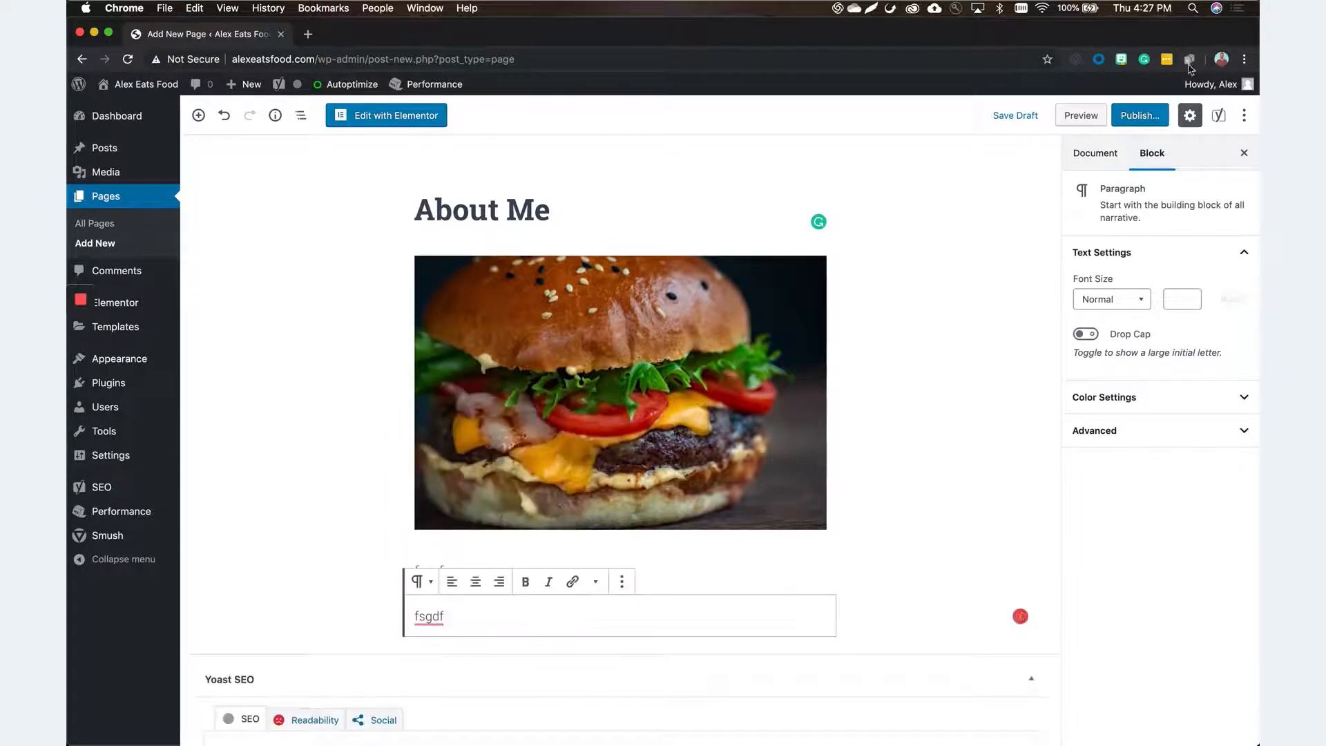
Publish the About Me page and open the live page in a new browser tab
{"action": "left_click", "coordinate": [1133, 114]}
{"action": "left_click", "coordinate": [1163, 116]}
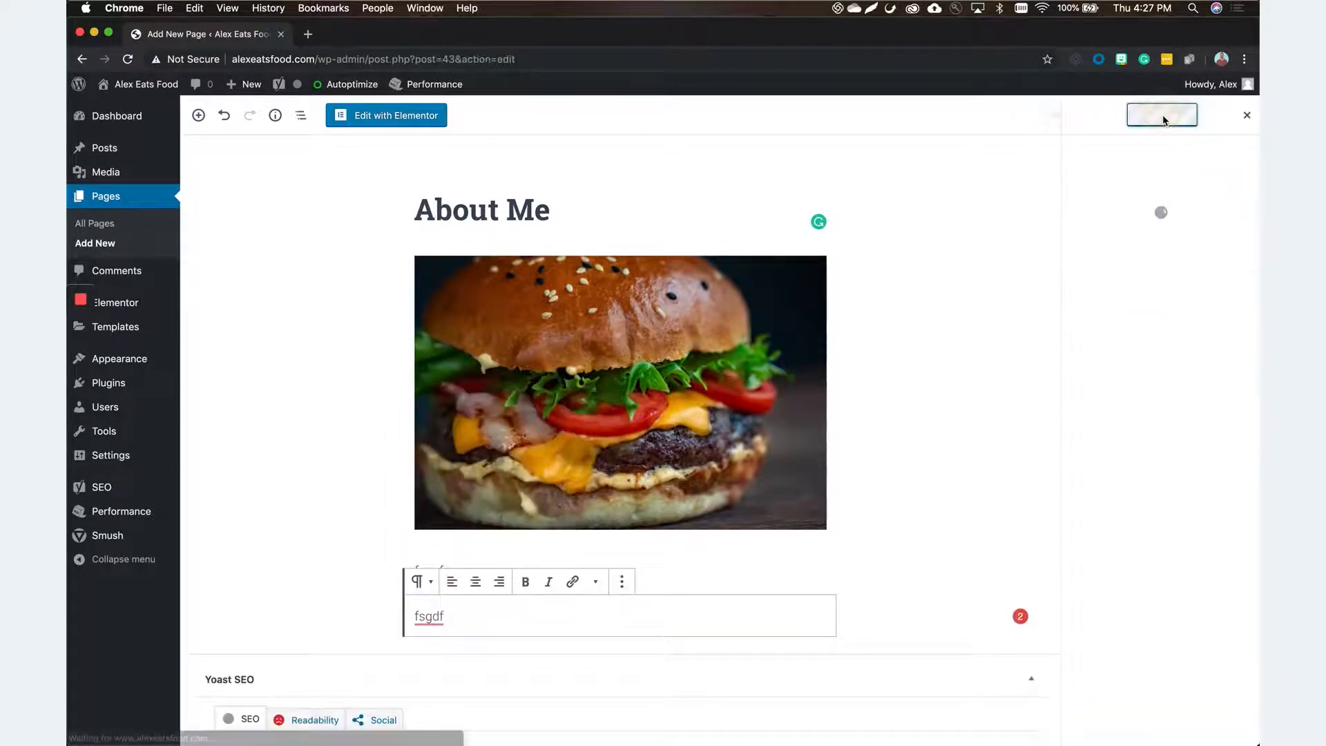
{"action": "left_click", "coordinate": [285, 156], "text": "super"}
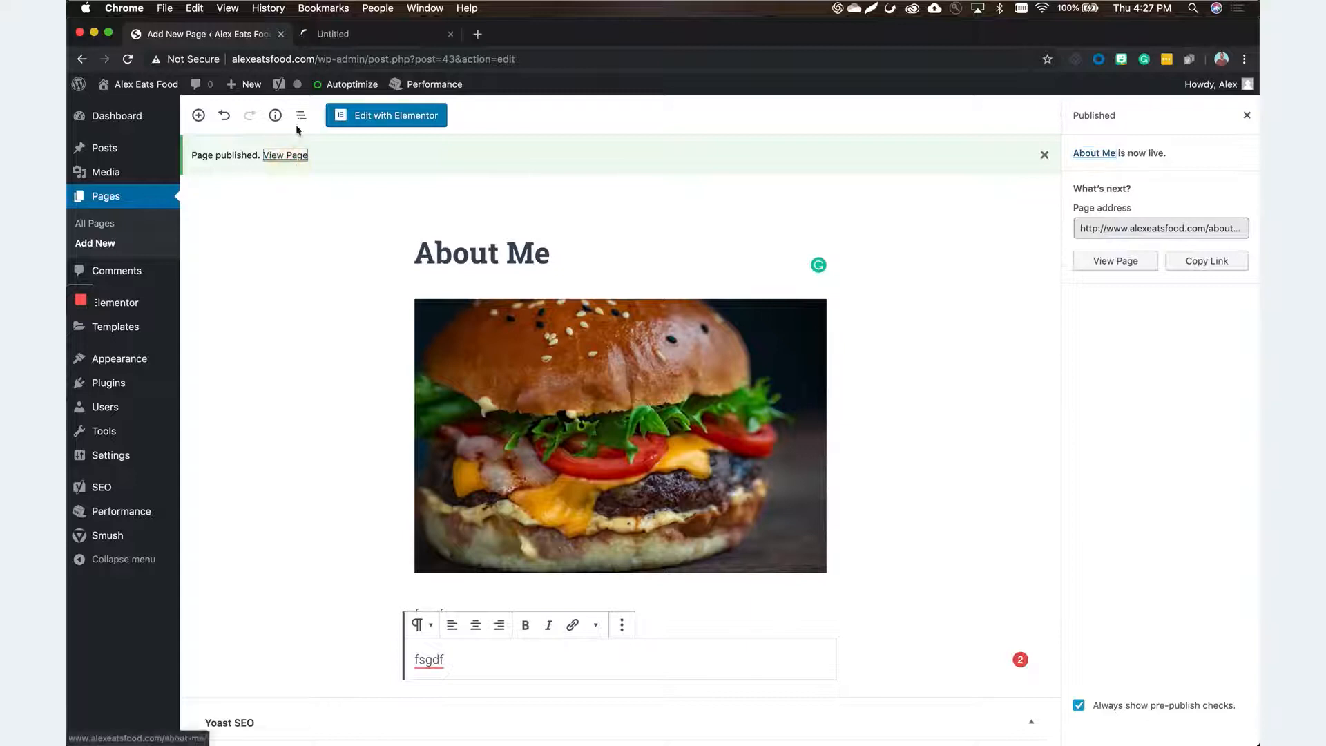
Look over the live About Me page down to its footer and close its browser tab
{"action": "key", "text": "ctrl+Tab"}
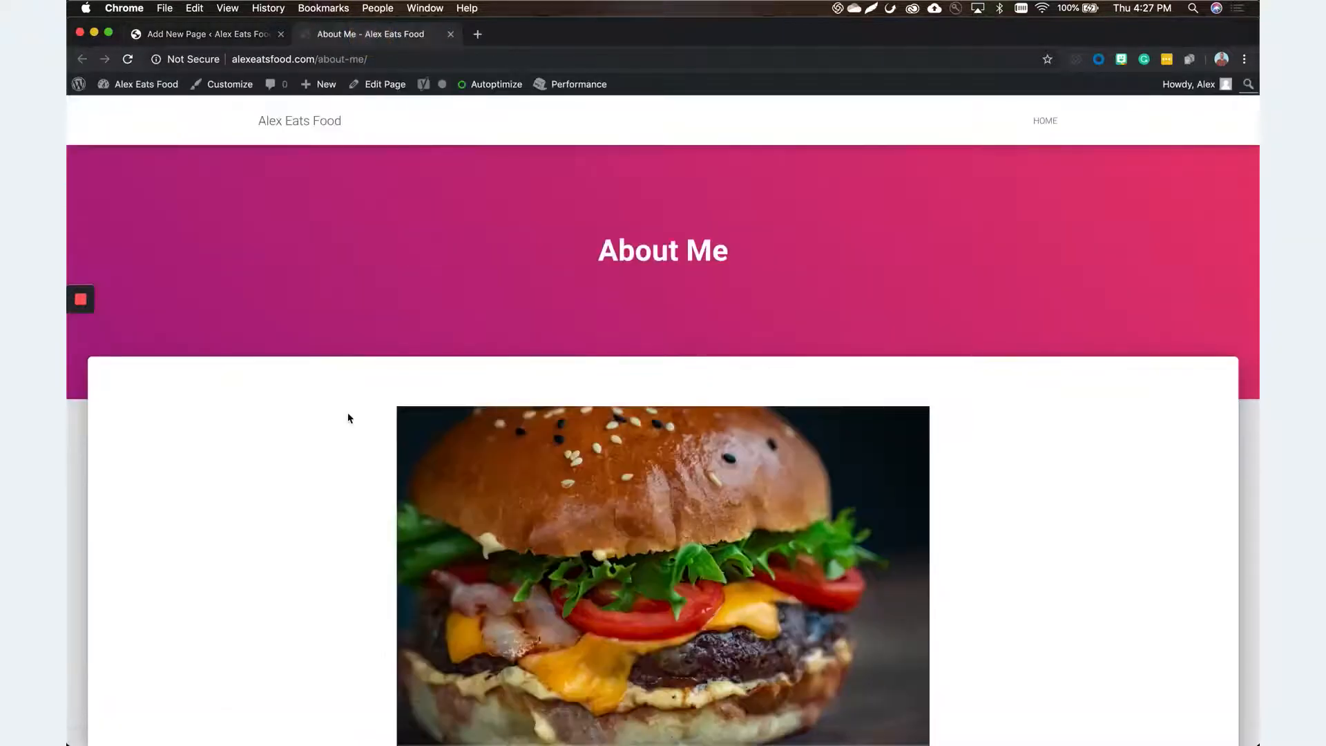
{"action": "scroll", "coordinate": [349, 418], "scroll_direction": "down", "scroll_amount": 5}
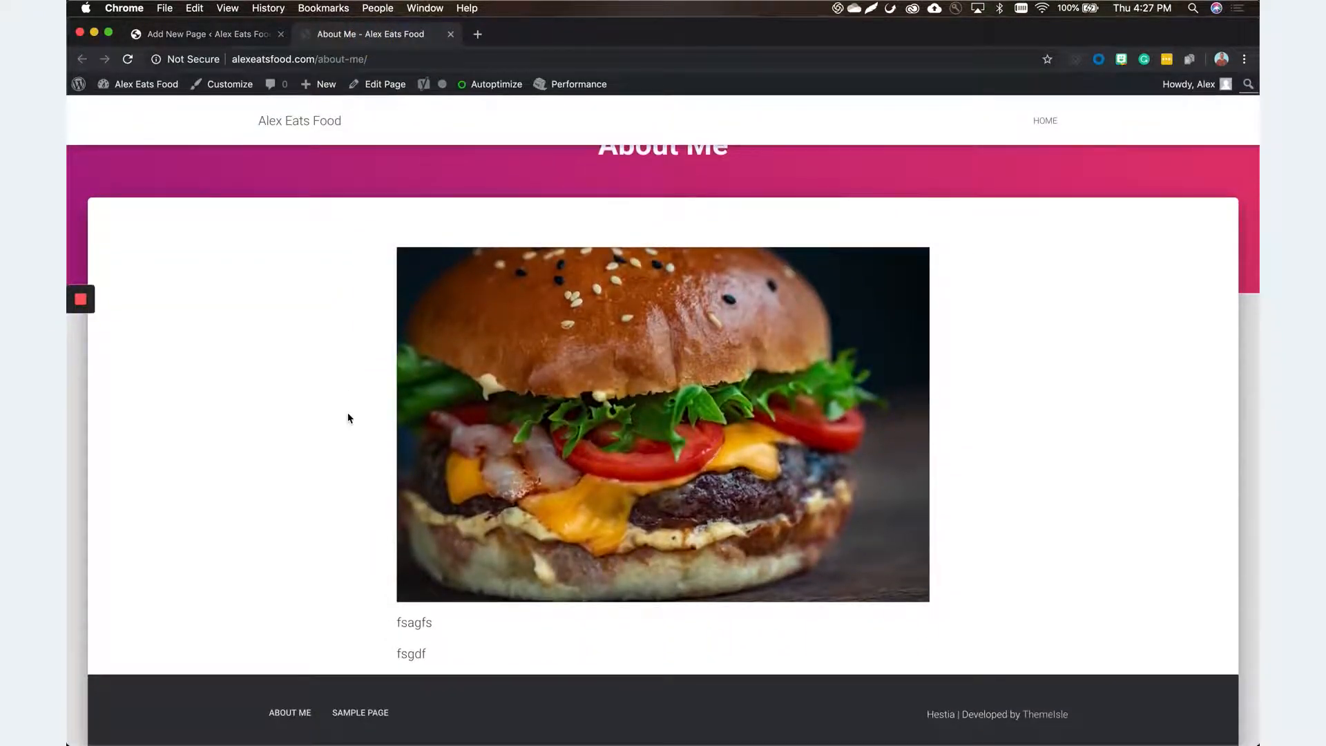
{"action": "scroll", "coordinate": [349, 418], "scroll_direction": "up", "scroll_amount": 3}
{"action": "scroll", "coordinate": [349, 418], "scroll_direction": "down", "scroll_amount": 3}
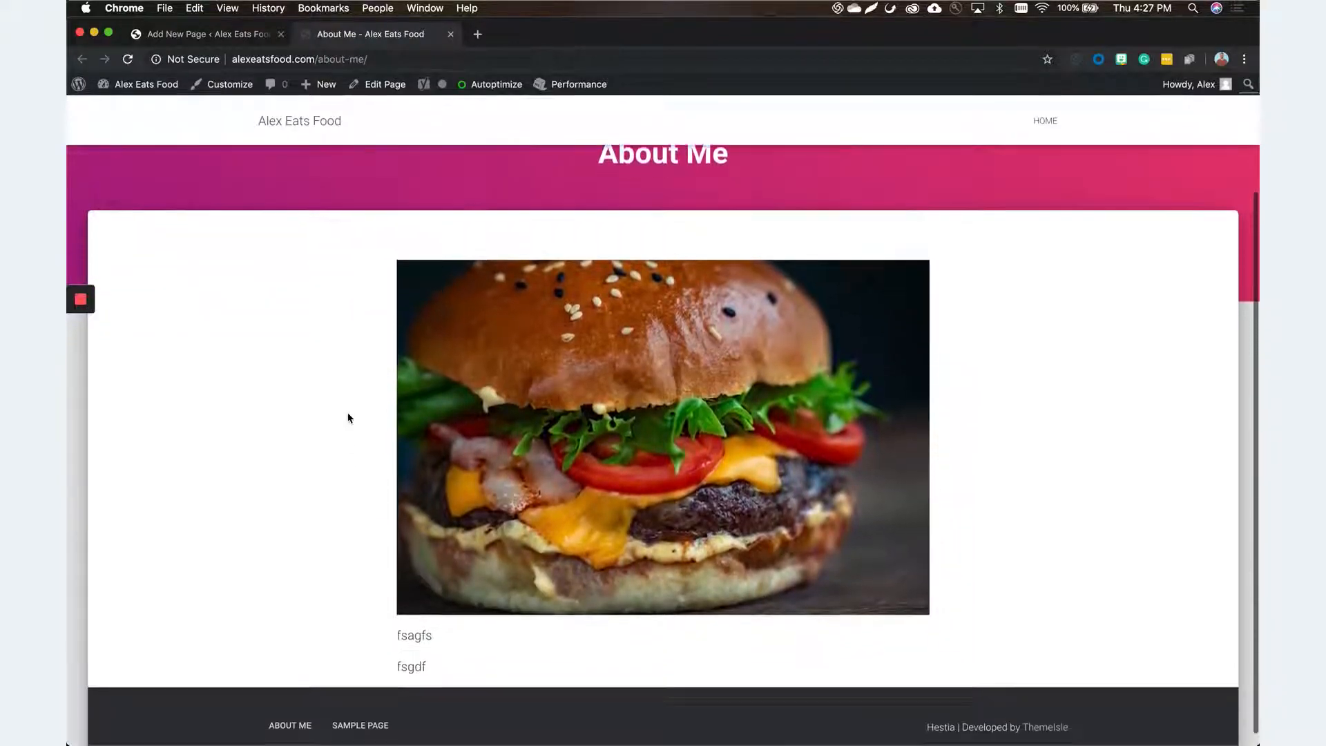
{"action": "scroll", "coordinate": [349, 416], "scroll_direction": "up", "scroll_amount": 3}
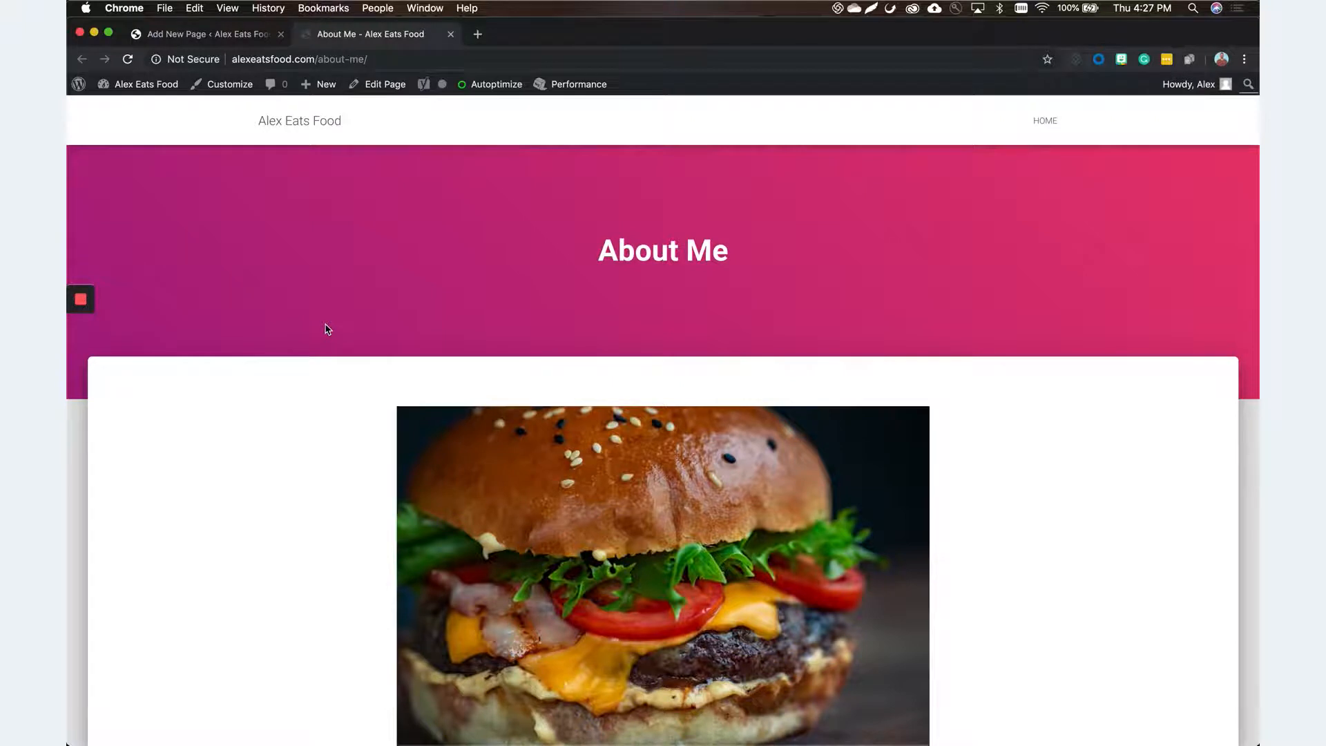
{"action": "key", "text": "super+w"}
Open the site's installed themes and browse the popular themes available to add
{"action": "mouse_move", "coordinate": [138, 364]}
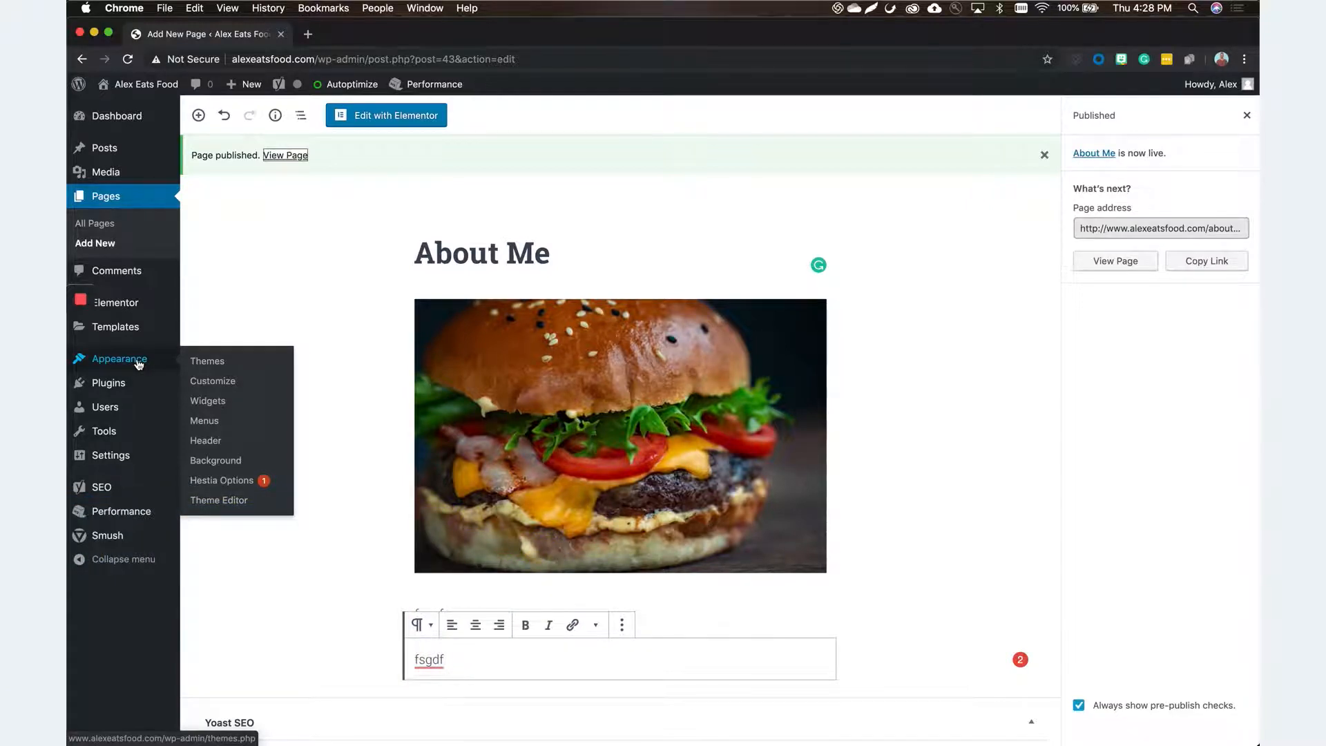
{"action": "left_click", "coordinate": [198, 362]}
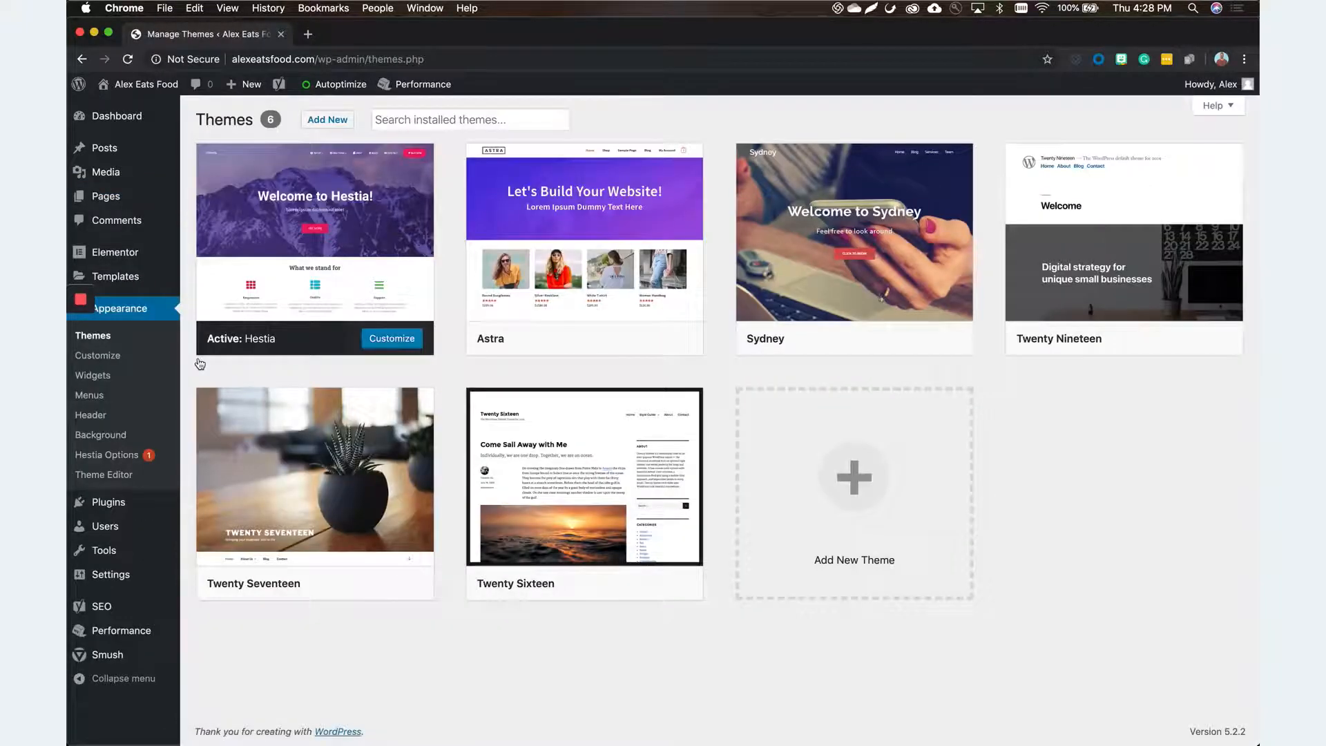
{"action": "left_click", "coordinate": [319, 122]}
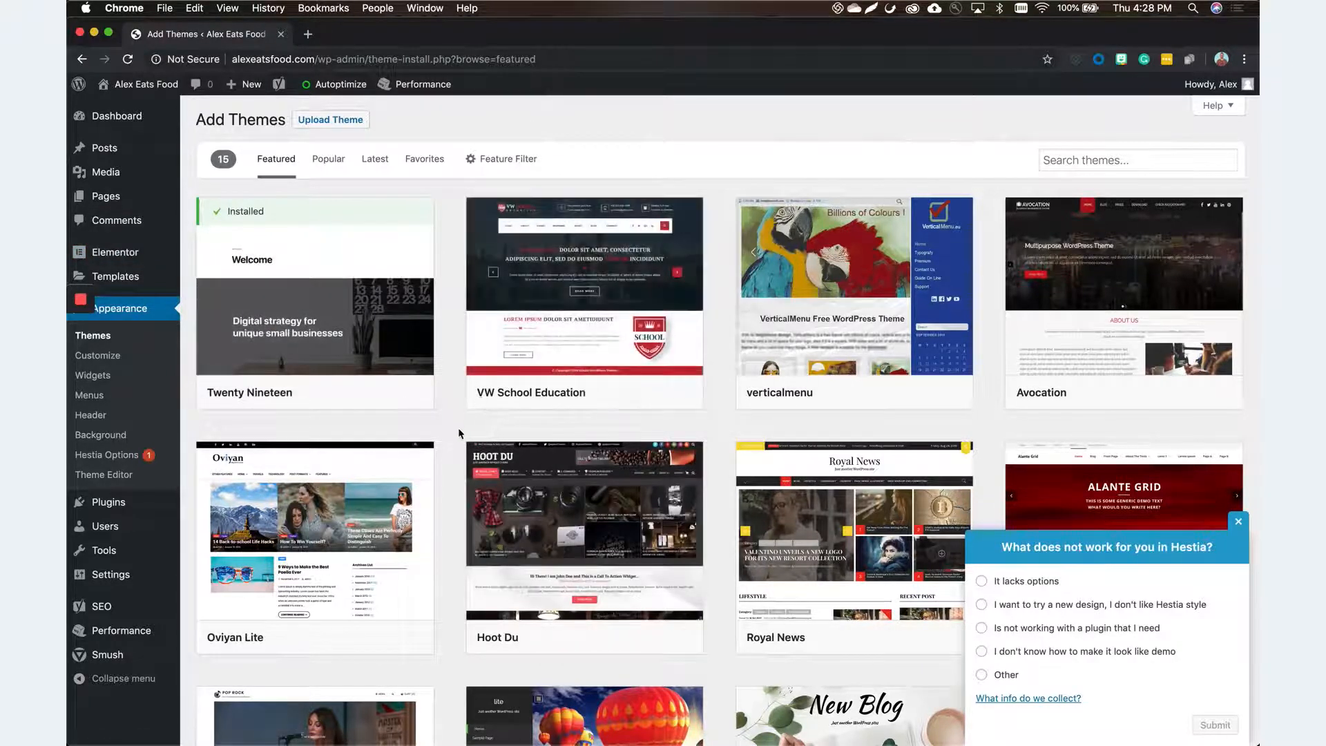
{"action": "left_click", "coordinate": [330, 163]}
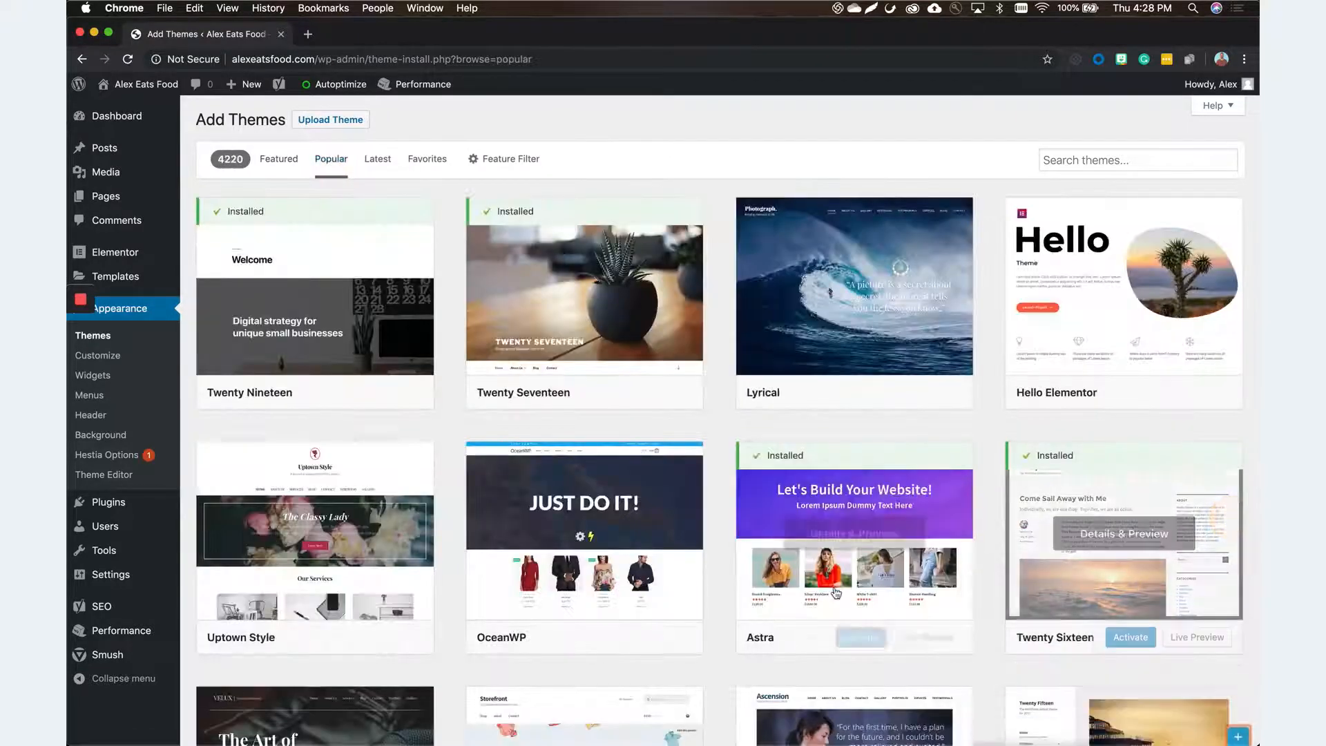
{"action": "scroll", "coordinate": [836, 592], "scroll_direction": "down", "scroll_amount": 9}
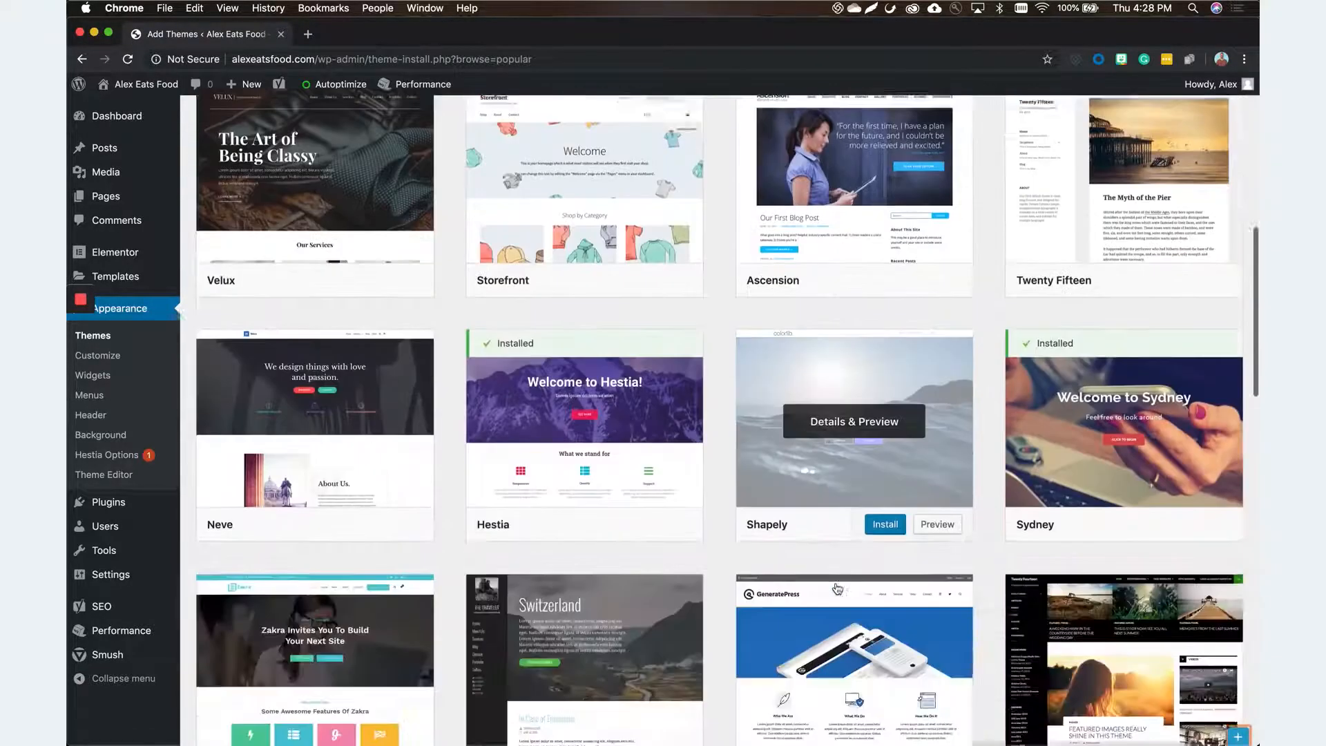
{"action": "scroll", "coordinate": [837, 588], "scroll_direction": "down", "scroll_amount": 8}
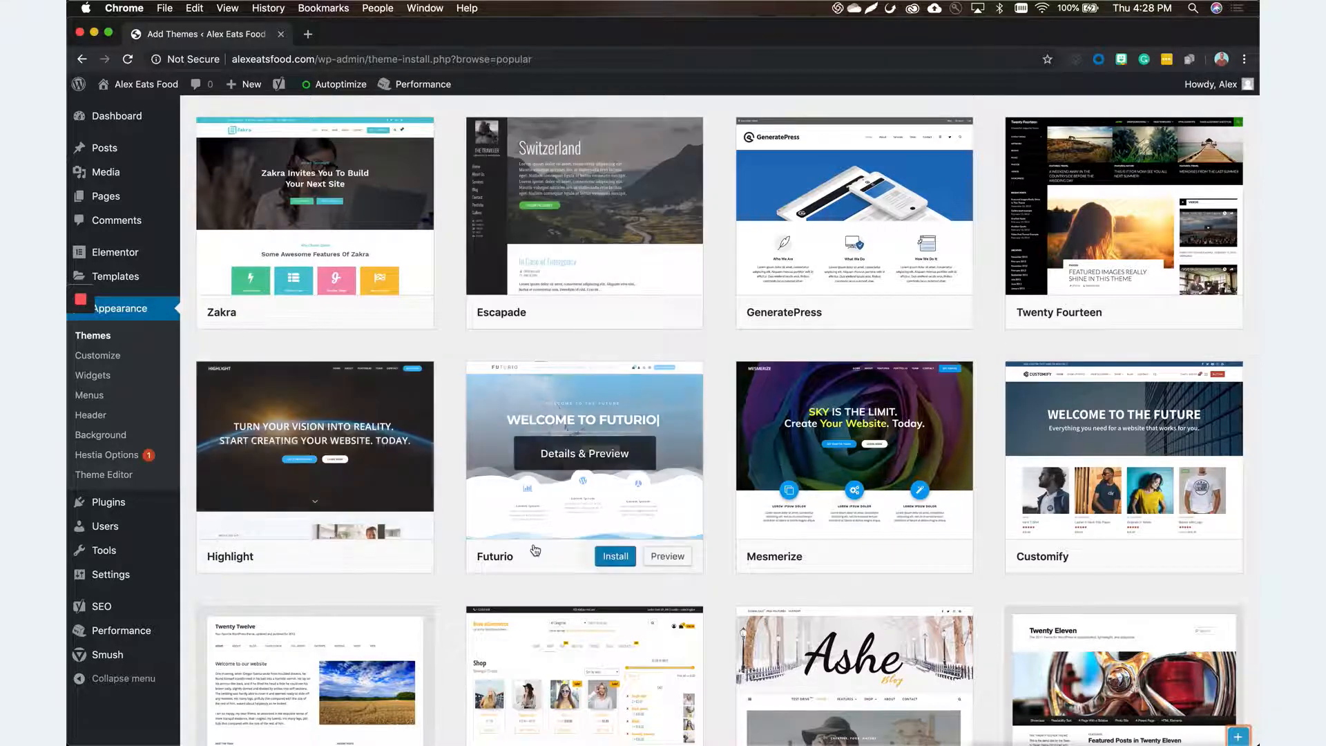
{"action": "scroll", "coordinate": [534, 549], "scroll_direction": "down", "scroll_amount": 3}
{"action": "scroll", "coordinate": [534, 549], "scroll_direction": "down", "scroll_amount": 10}
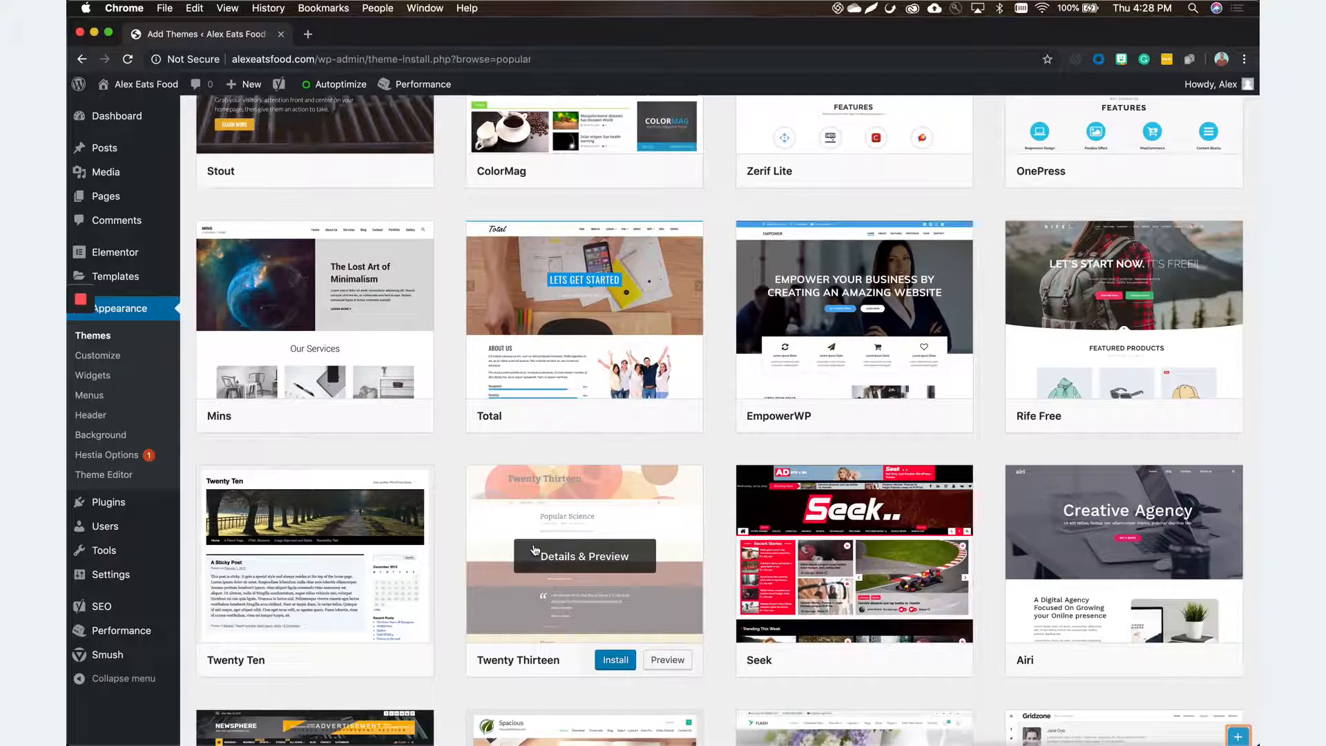
Open the theme customizer, look over the homepage preview and view the Site Identity settings
{"action": "left_click", "coordinate": [111, 358]}
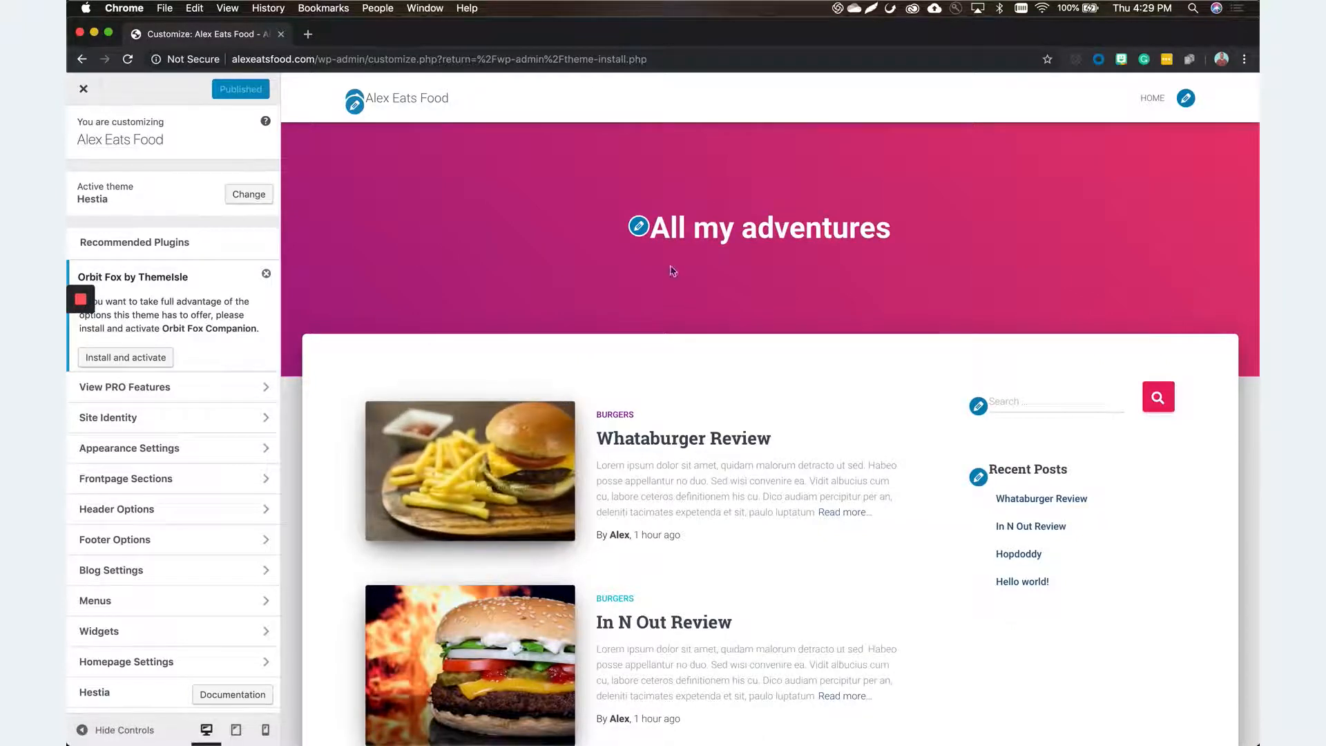
{"action": "scroll", "coordinate": [872, 603], "scroll_direction": "down", "scroll_amount": 15}
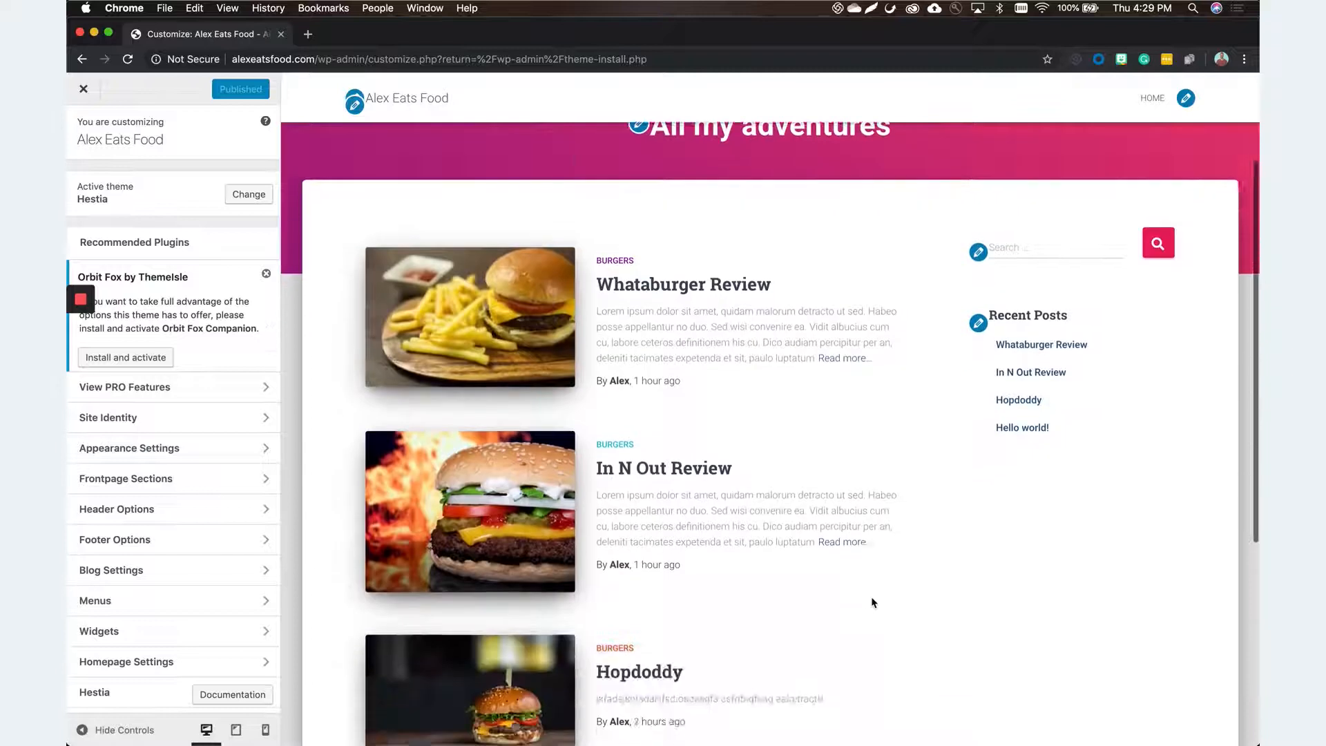
{"action": "scroll", "coordinate": [872, 603], "scroll_direction": "up", "scroll_amount": 15}
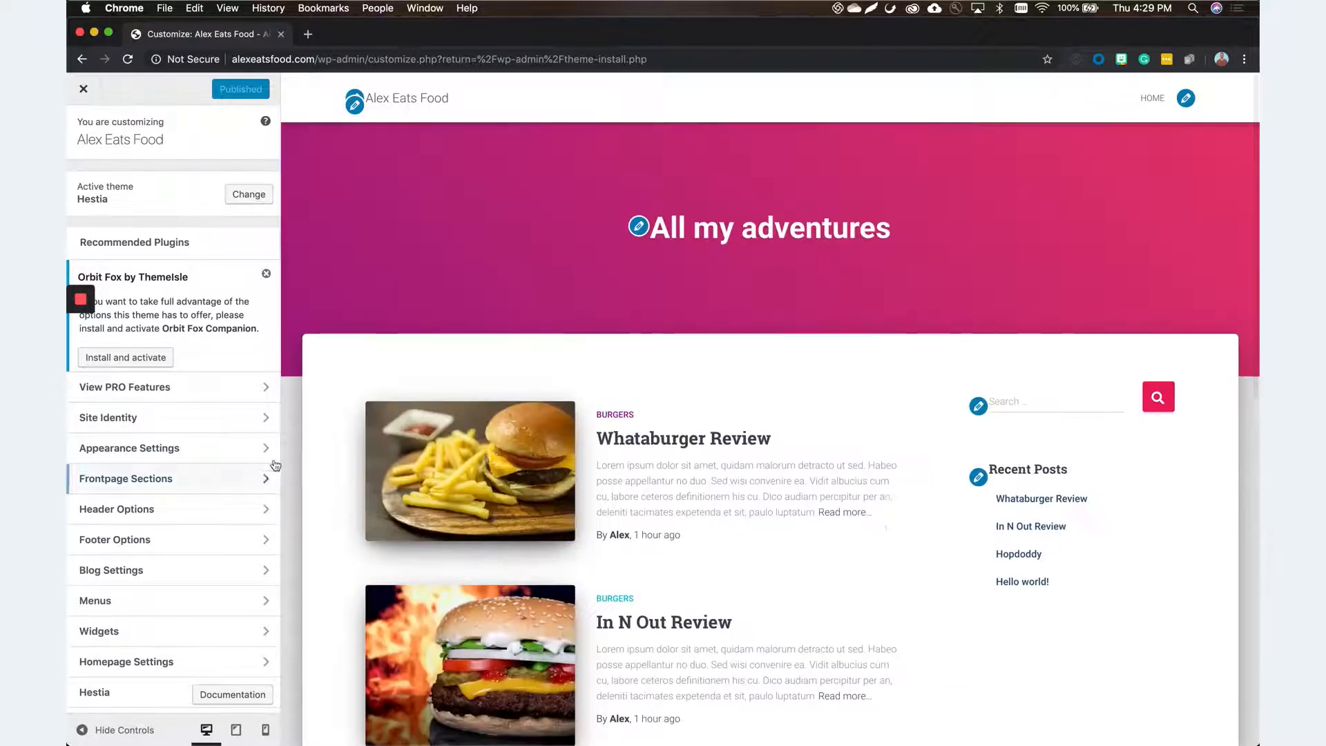
{"action": "left_click", "coordinate": [110, 417]}
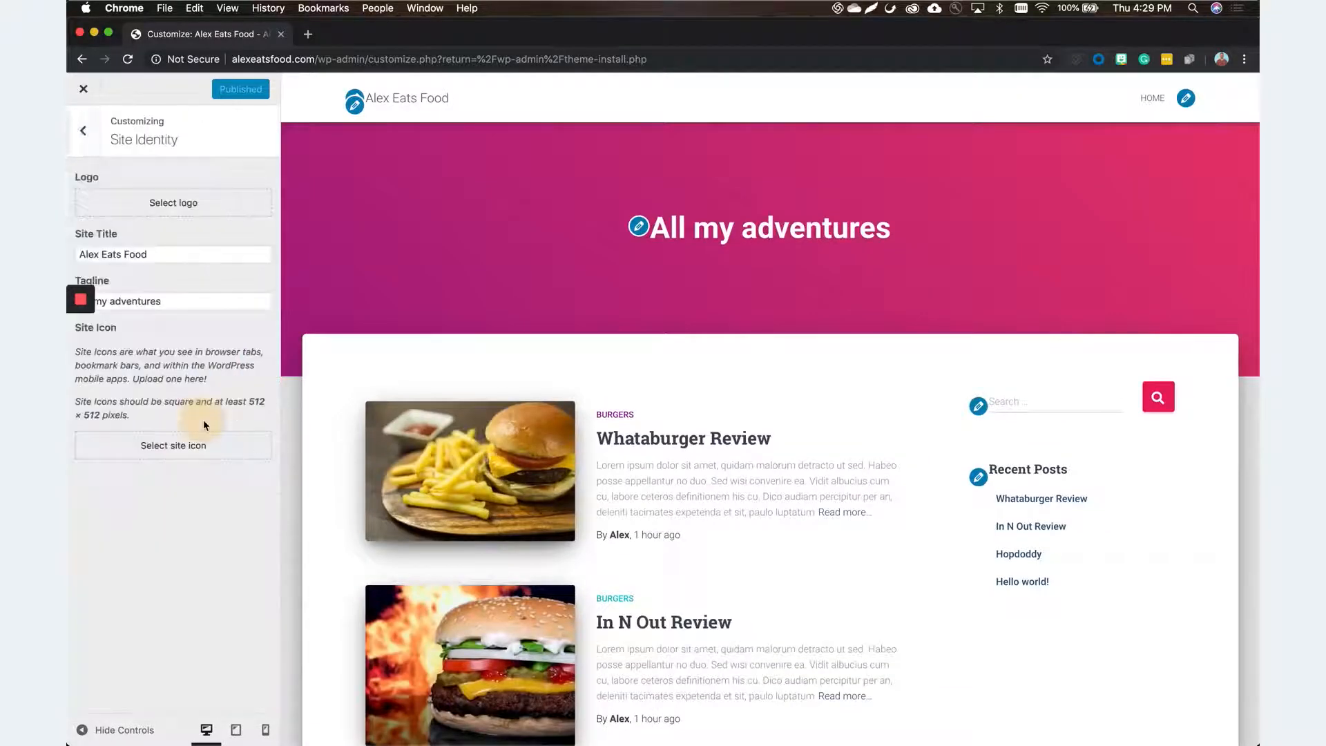
{"action": "left_click", "coordinate": [80, 128]}
Examine the customizer's General Settings and the headings font family choices under Typography in Appearance Settings
{"action": "left_click", "coordinate": [197, 388]}
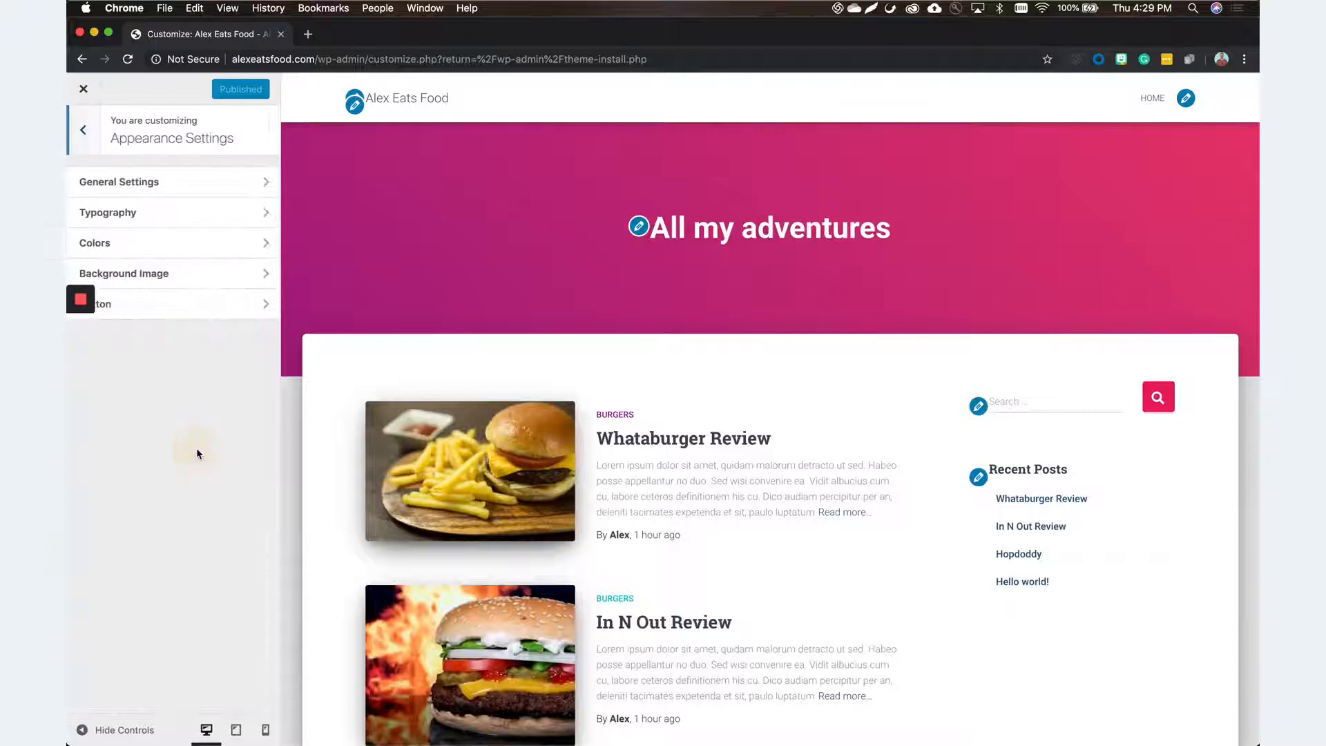
{"action": "left_click", "coordinate": [195, 192]}
{"action": "left_click", "coordinate": [81, 129]}
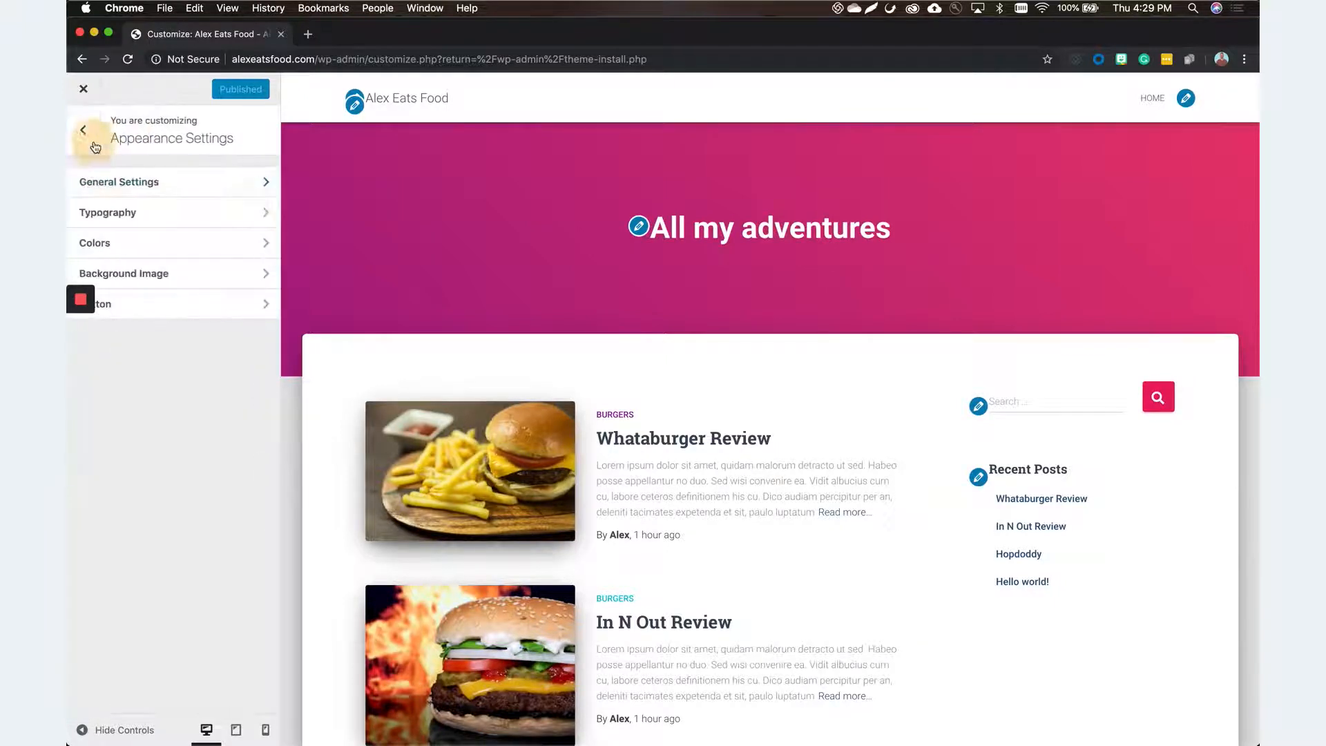
{"action": "left_click", "coordinate": [172, 215]}
{"action": "left_click", "coordinate": [168, 228]}
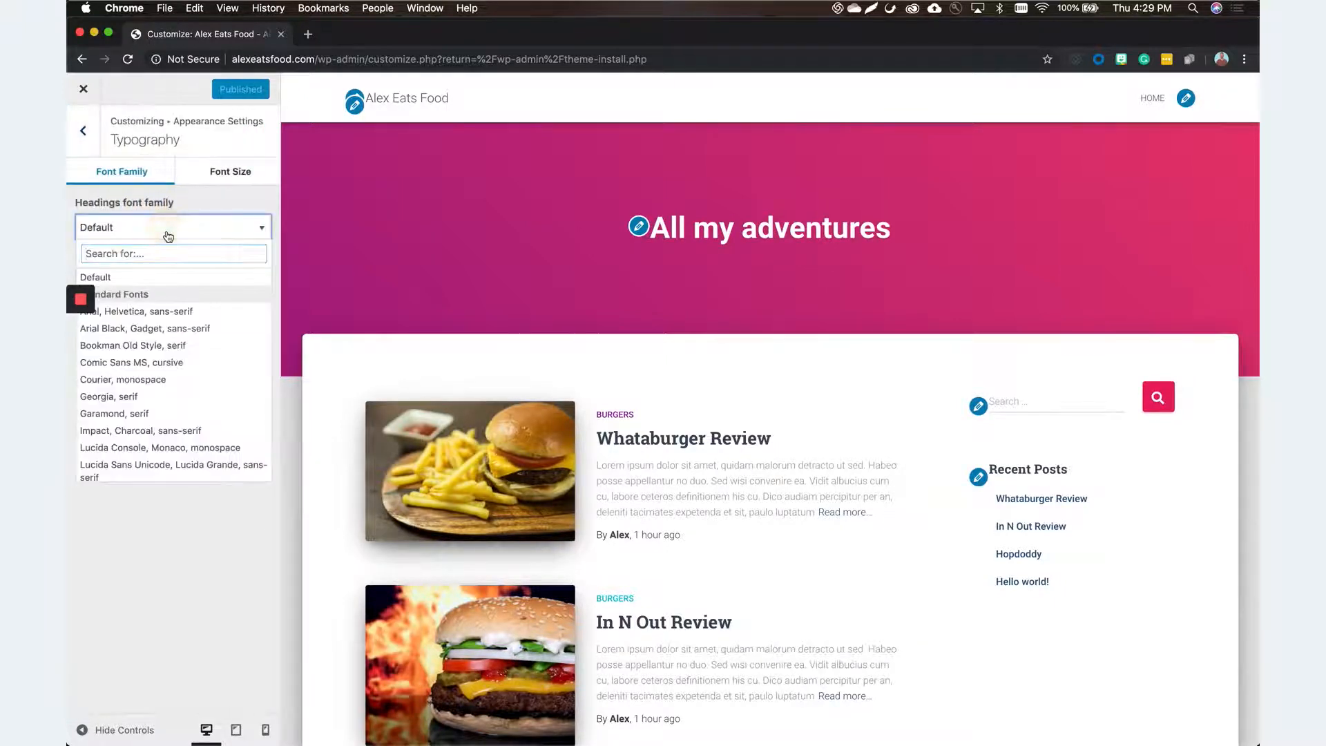
{"action": "left_click", "coordinate": [76, 129]}
{"action": "left_click", "coordinate": [75, 131]}
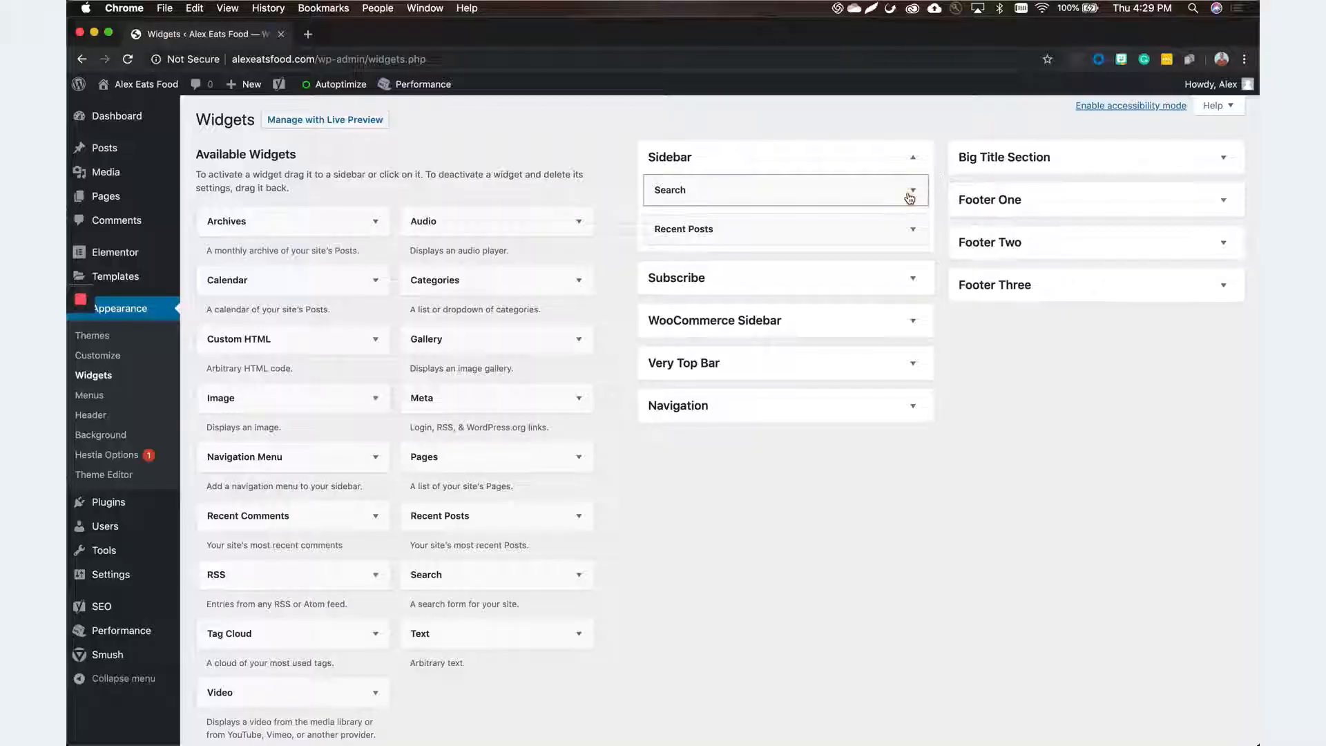
Examine the sidebar's Search and Recent Posts widget settings and the Subscribe and WooCommerce Sidebar widget areas
{"action": "left_click", "coordinate": [911, 192]}
{"action": "left_click", "coordinate": [911, 193]}
{"action": "left_click", "coordinate": [913, 229]}
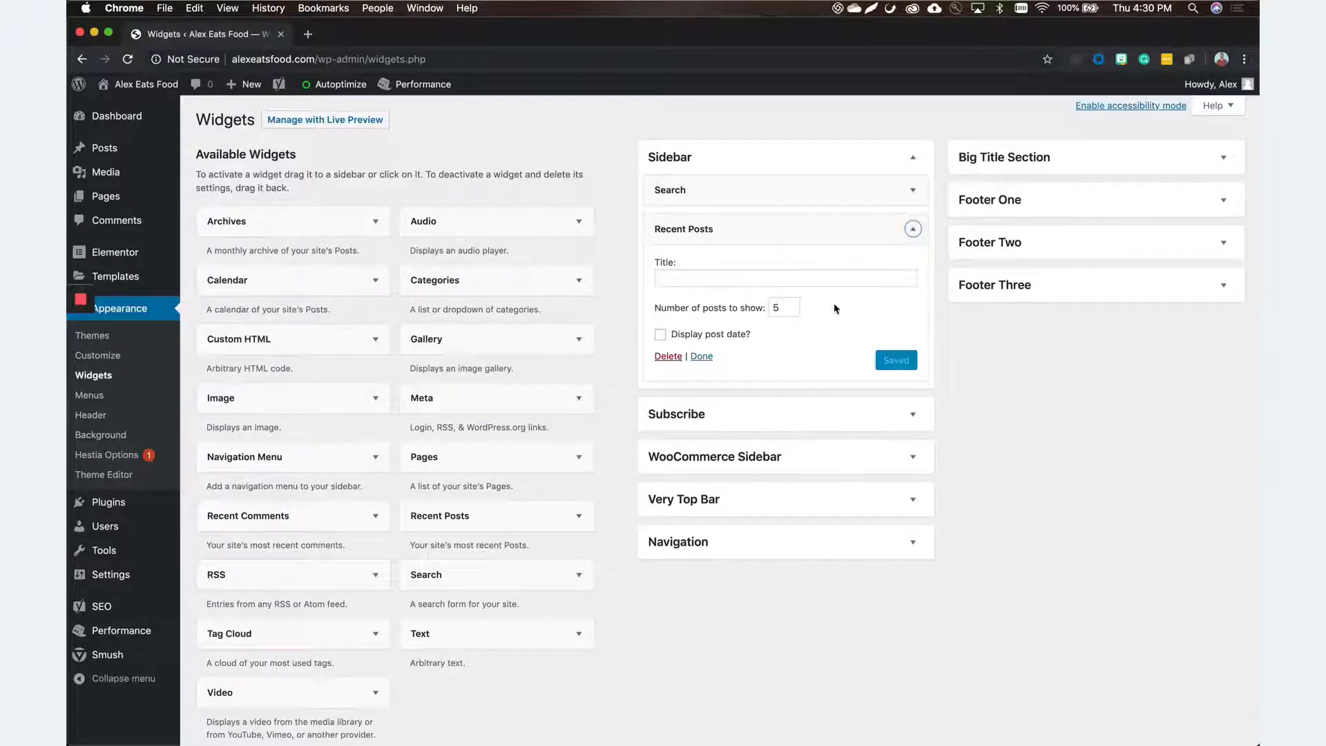
{"action": "left_click", "coordinate": [913, 416]}
{"action": "left_click", "coordinate": [913, 417]}
{"action": "left_click", "coordinate": [889, 468]}
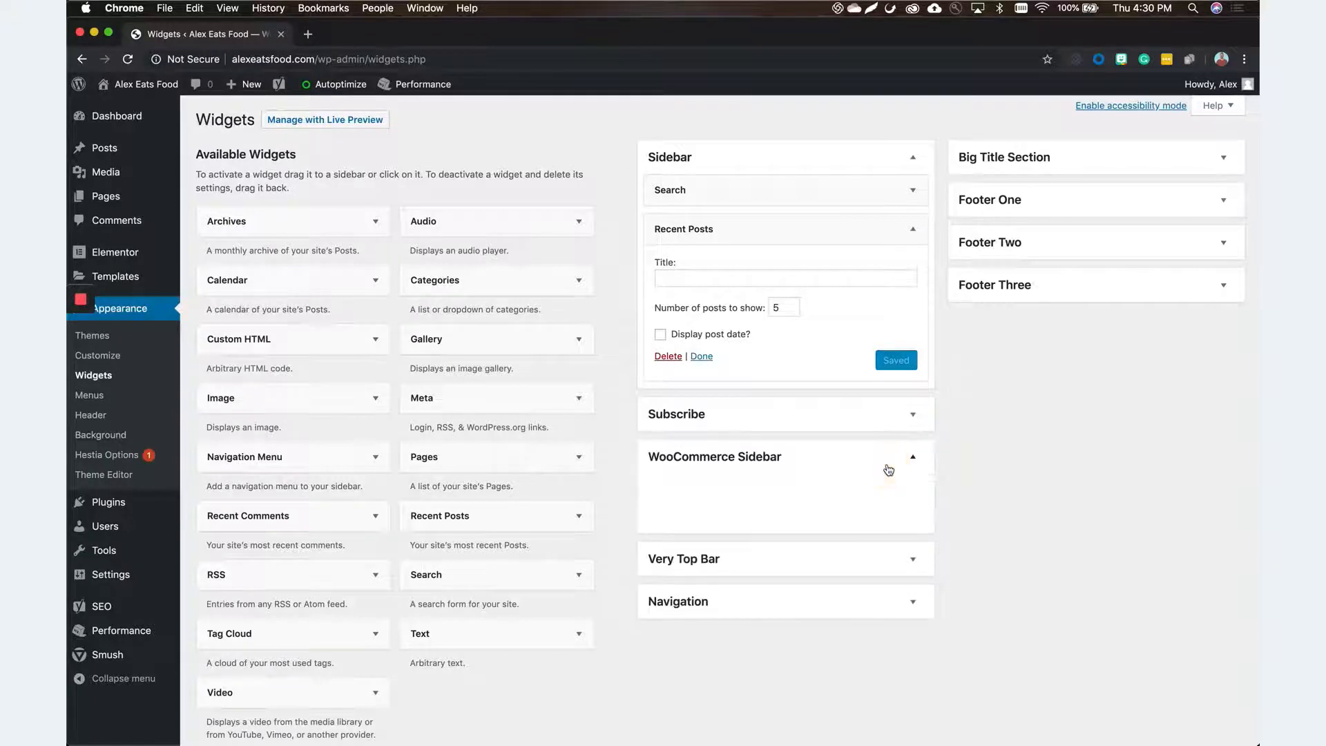
{"action": "left_click", "coordinate": [888, 470]}
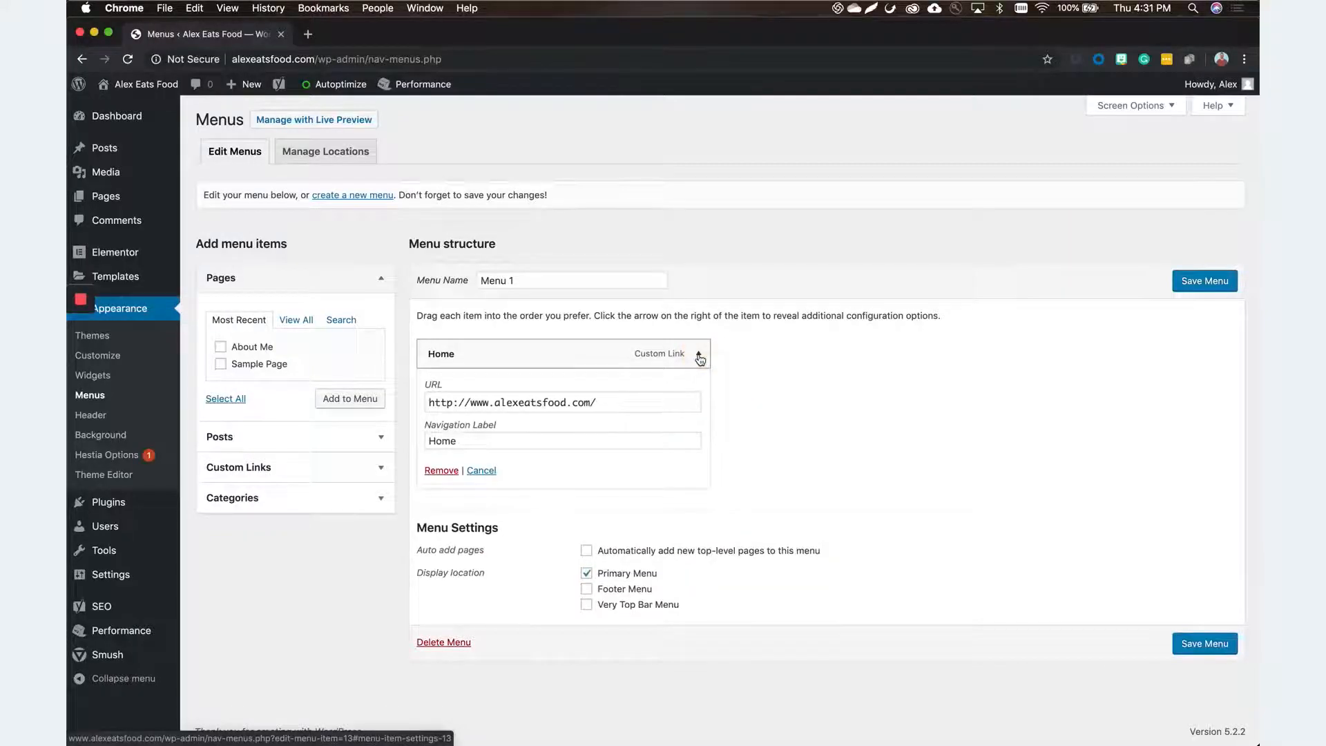
Add the About Me page to Menu 1 below the Home item and save the menu
{"action": "left_click", "coordinate": [699, 356]}
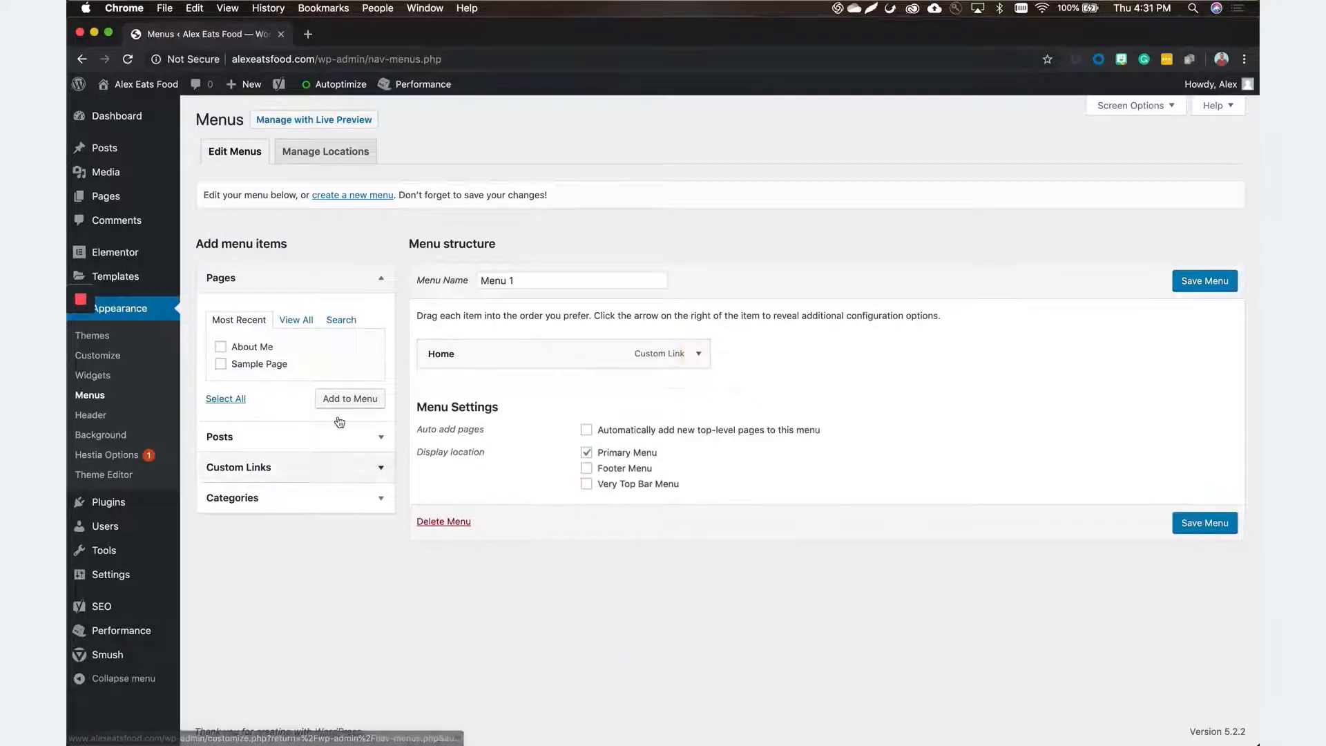
{"action": "left_click", "coordinate": [248, 348]}
{"action": "left_click", "coordinate": [349, 406]}
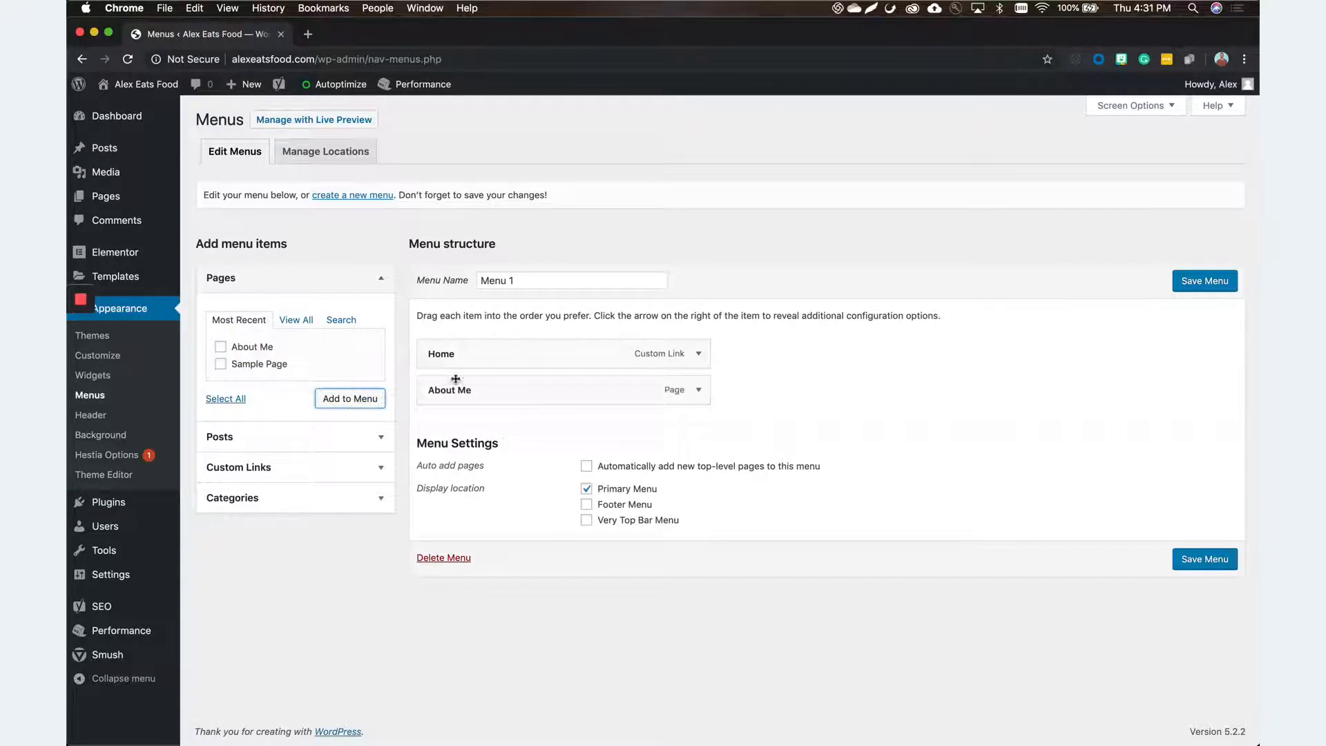
{"action": "left_click", "coordinate": [699, 391]}
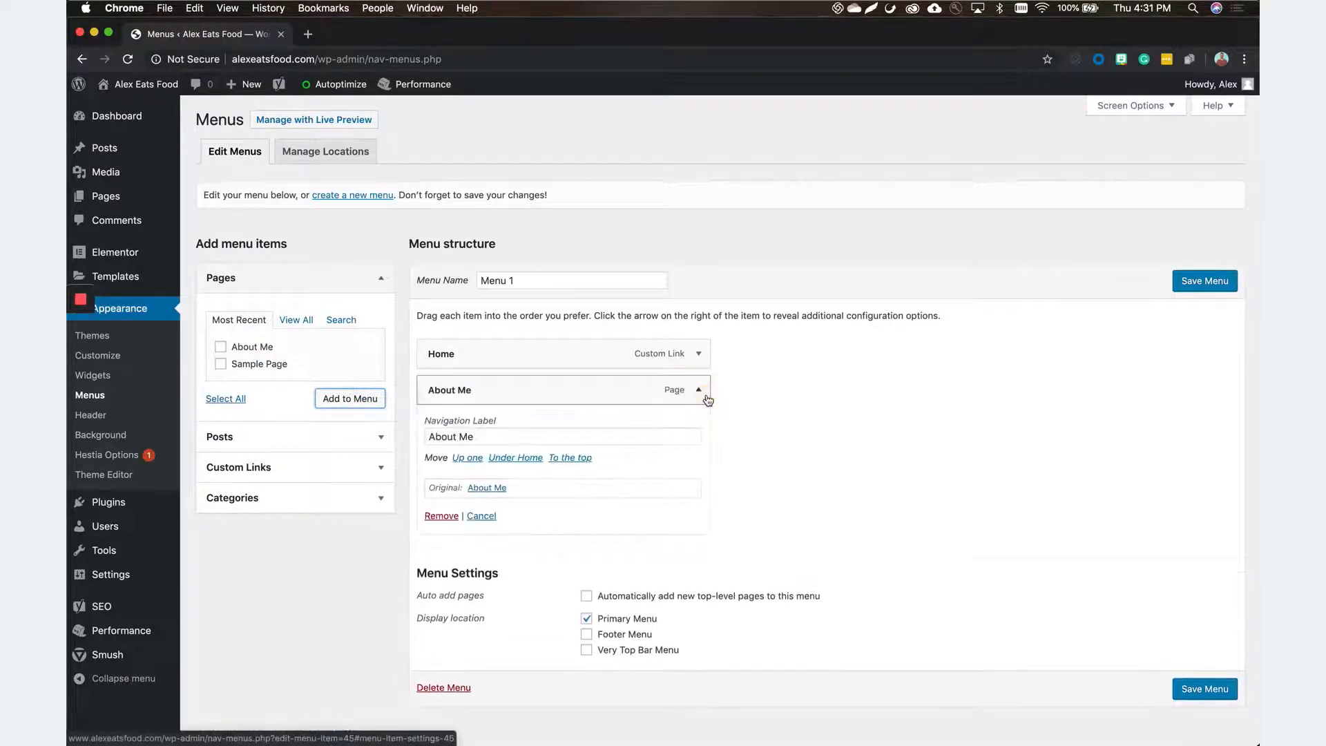
{"action": "left_click", "coordinate": [707, 398]}
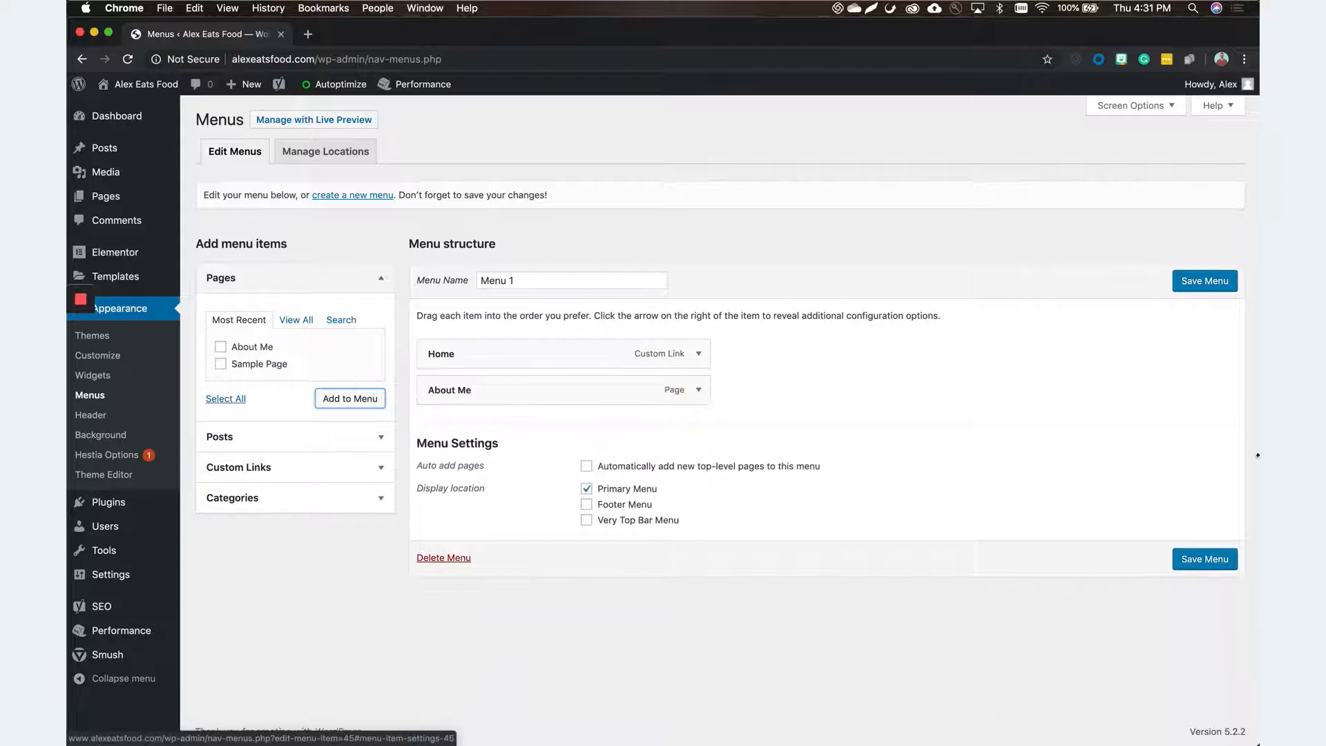
{"action": "left_click", "coordinate": [1207, 563]}
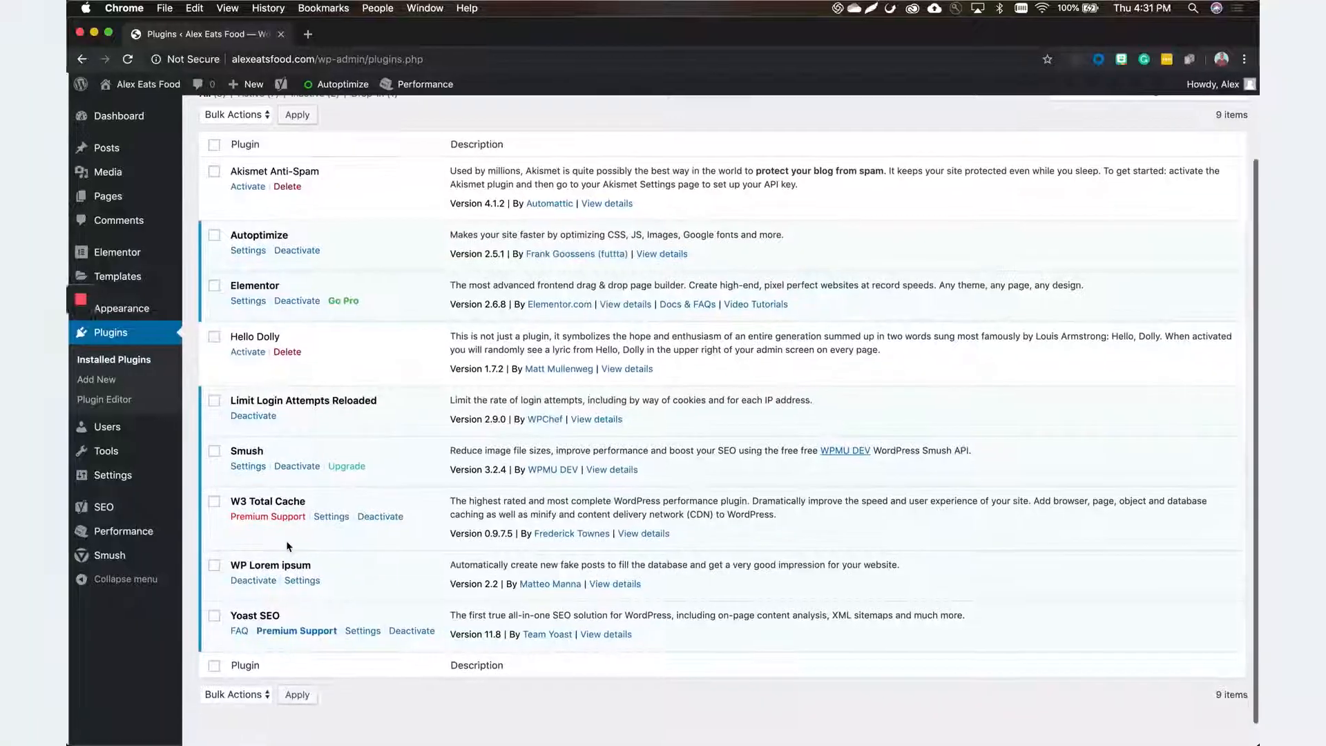
Search the plugins available to add for "slider" and install Smart Slider 3
{"action": "scroll", "coordinate": [288, 547], "scroll_direction": "up", "scroll_amount": 3}
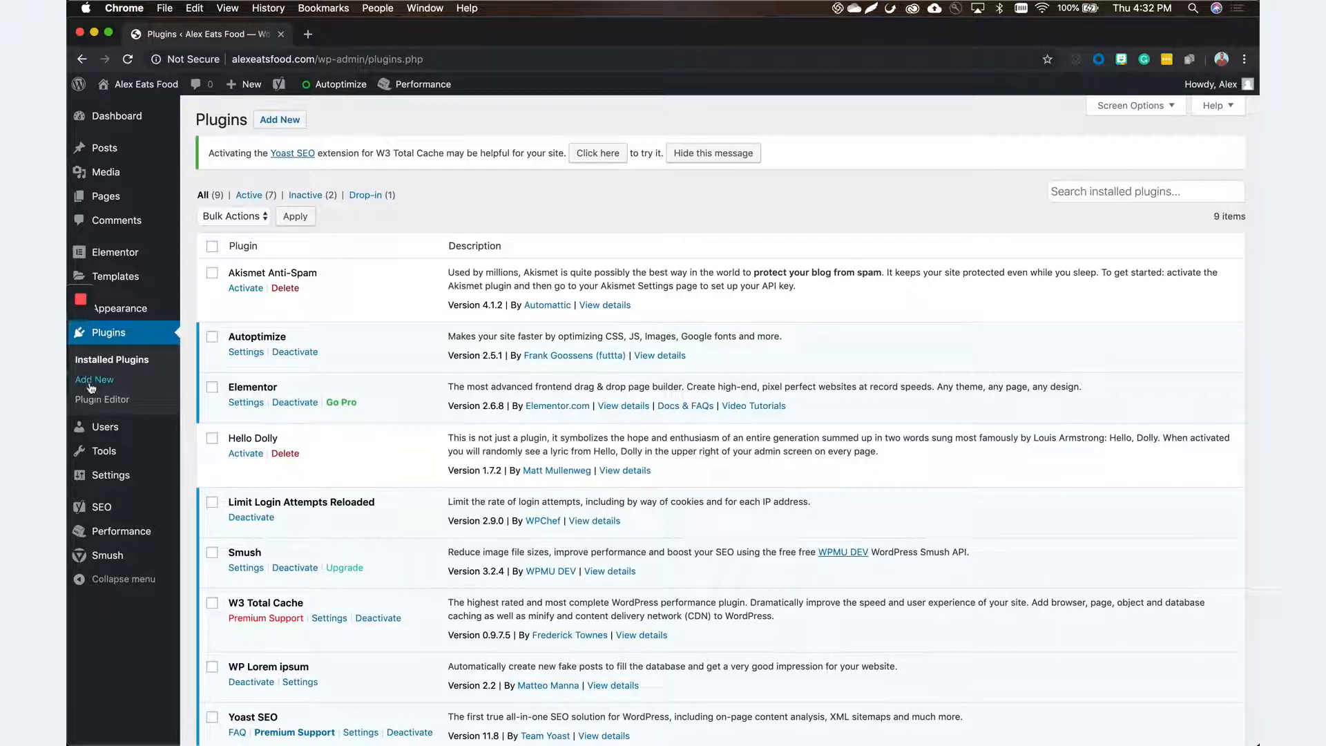
{"action": "left_click", "coordinate": [115, 380]}
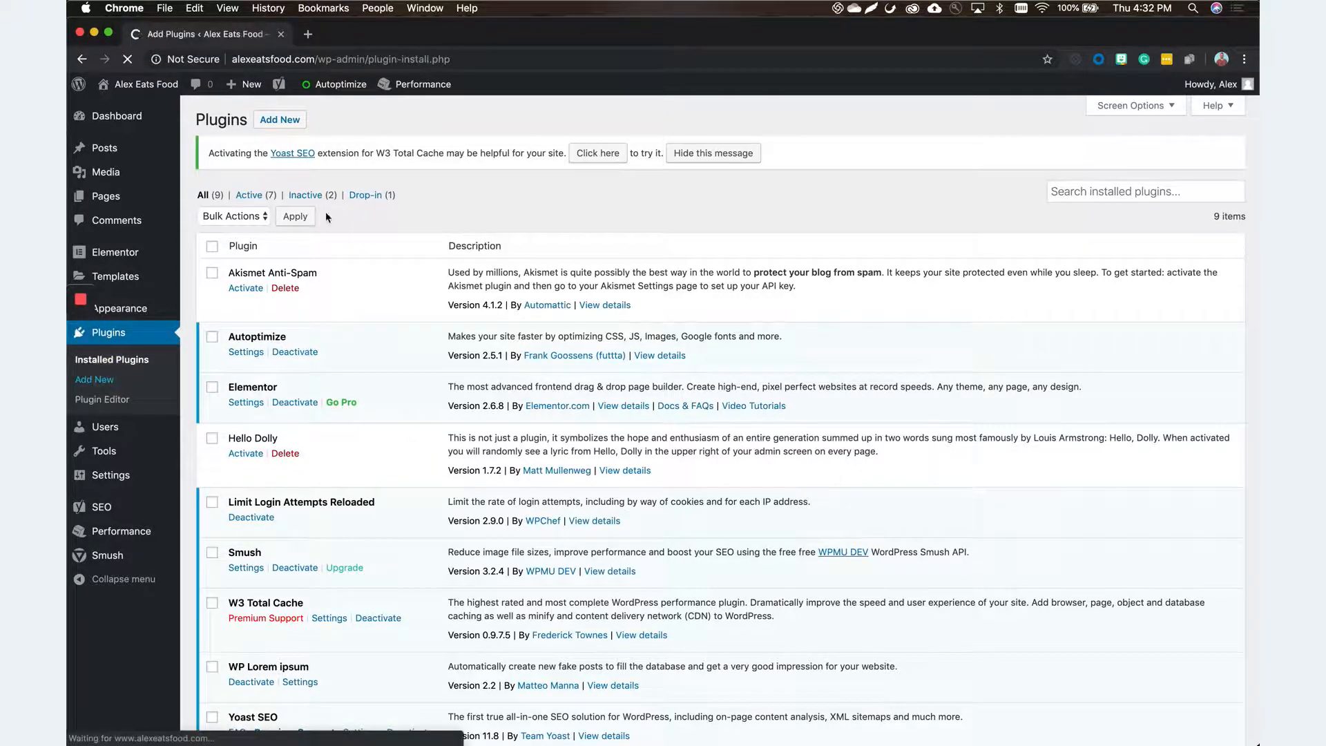
{"action": "left_click", "coordinate": [1101, 156]}
{"action": "type", "text": "slide"}
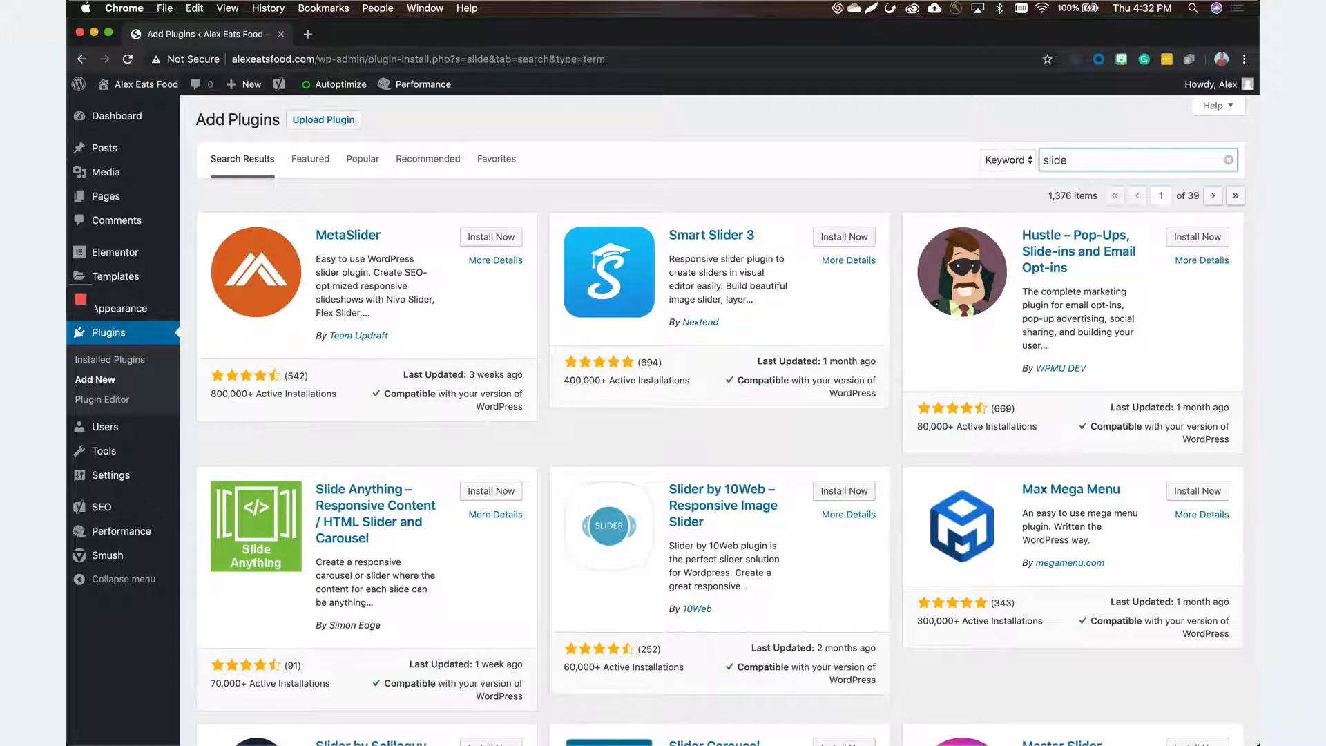
{"action": "type", "text": "r"}
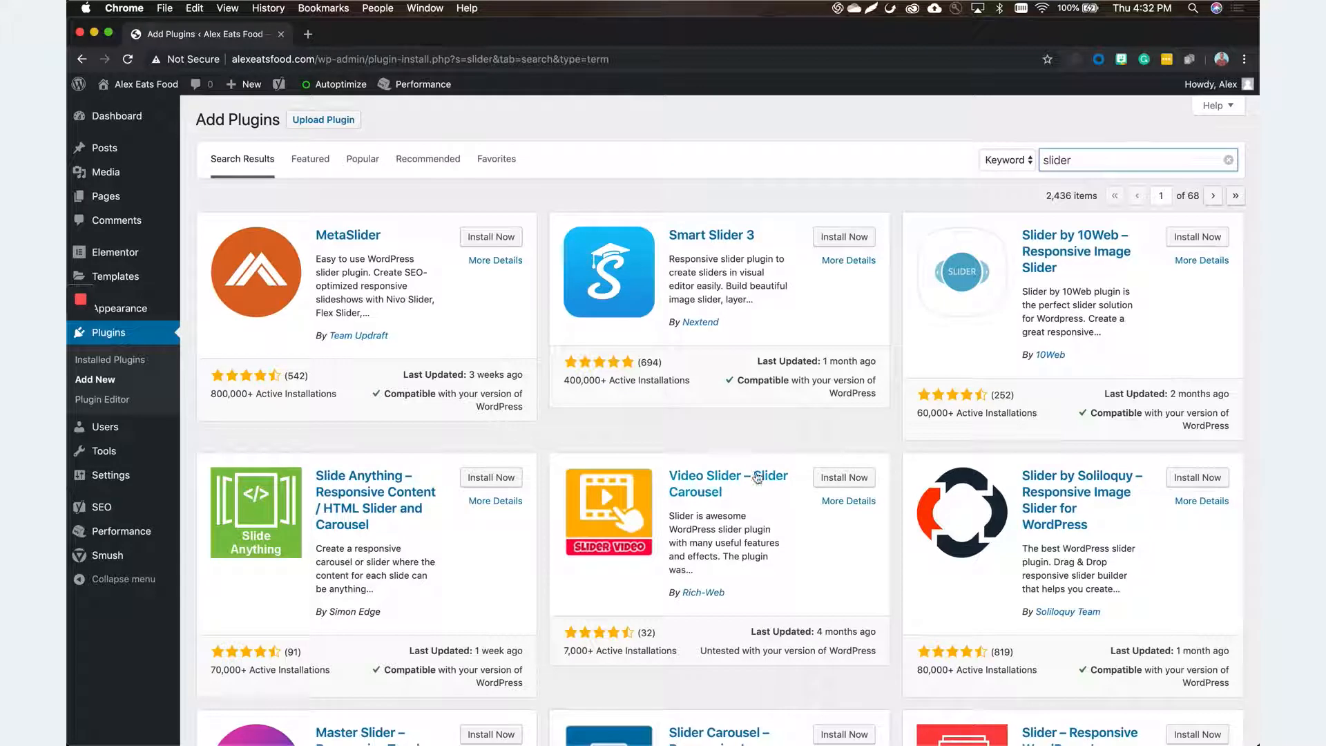
{"action": "right_click", "coordinate": [526, 589]}
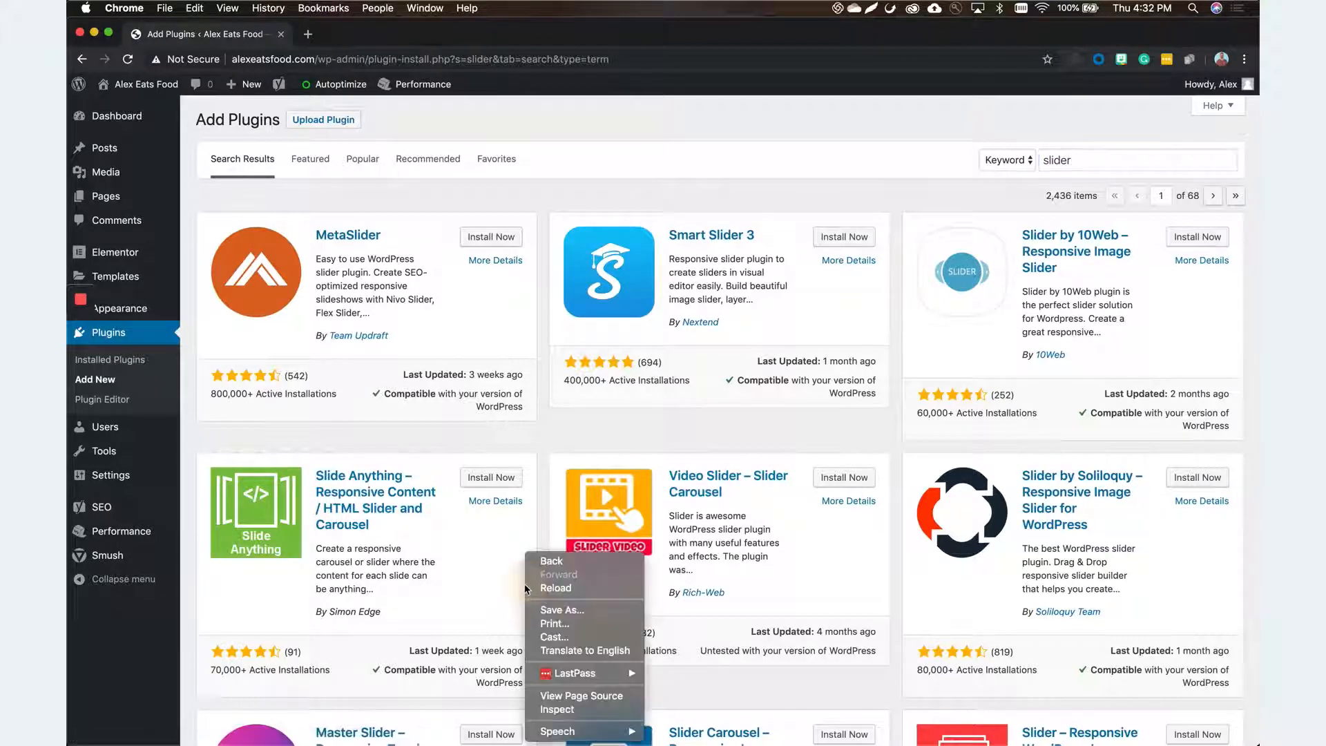
{"action": "left_click", "coordinate": [629, 445]}
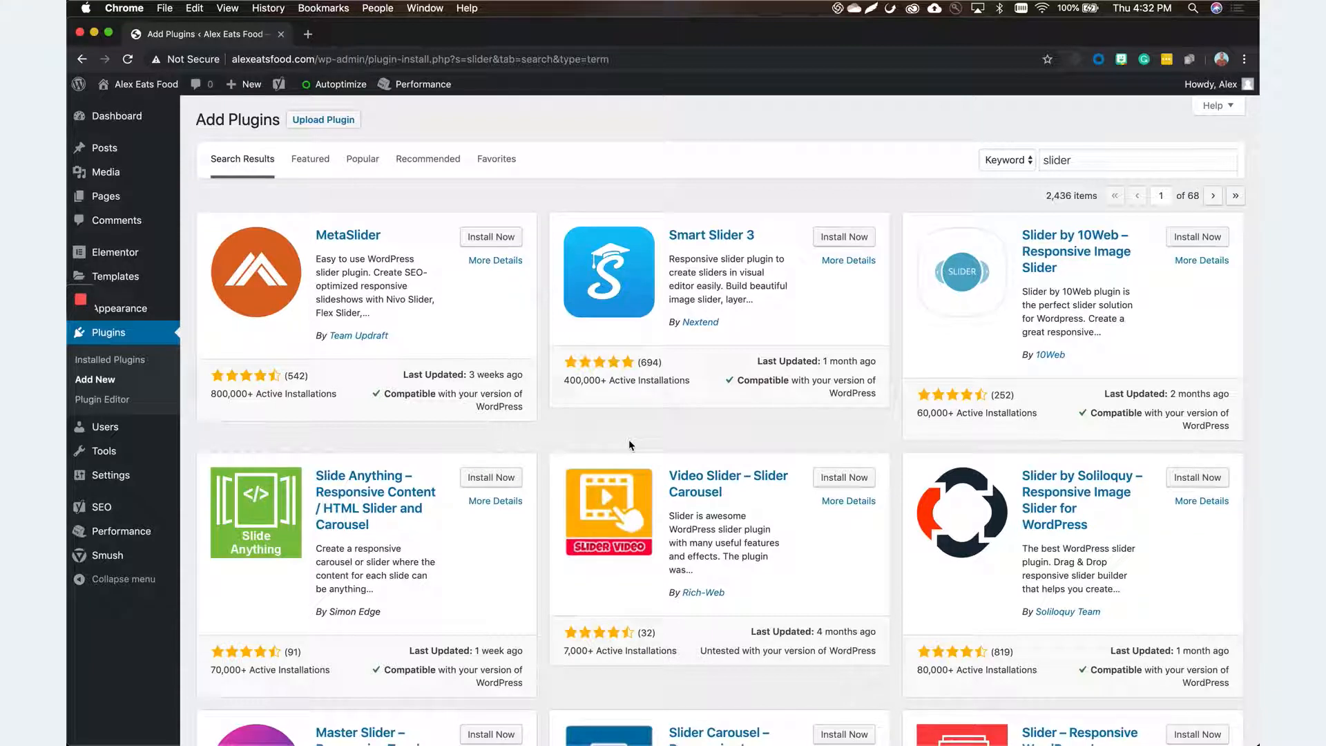
{"action": "left_click", "coordinate": [844, 238]}
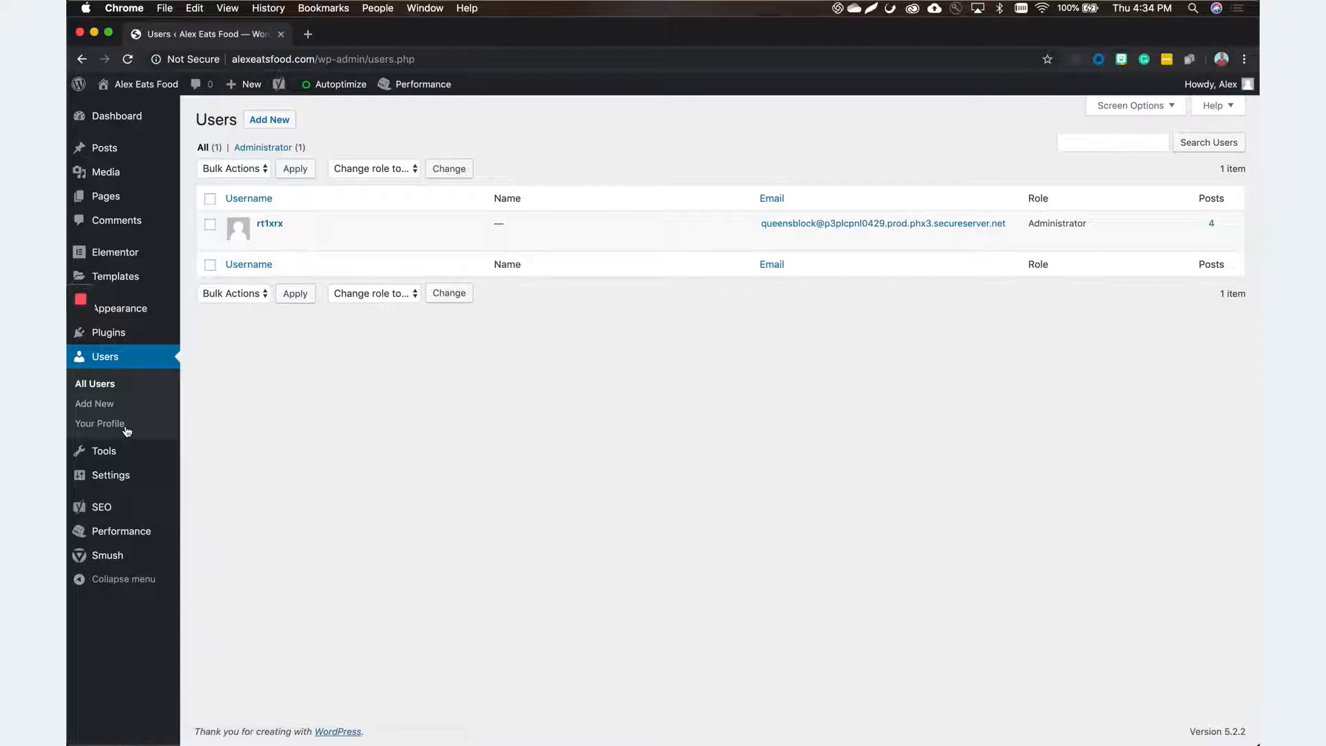
Open the form for adding a new user to the site
{"action": "mouse_move", "coordinate": [271, 236]}
{"action": "left_click", "coordinate": [264, 128]}
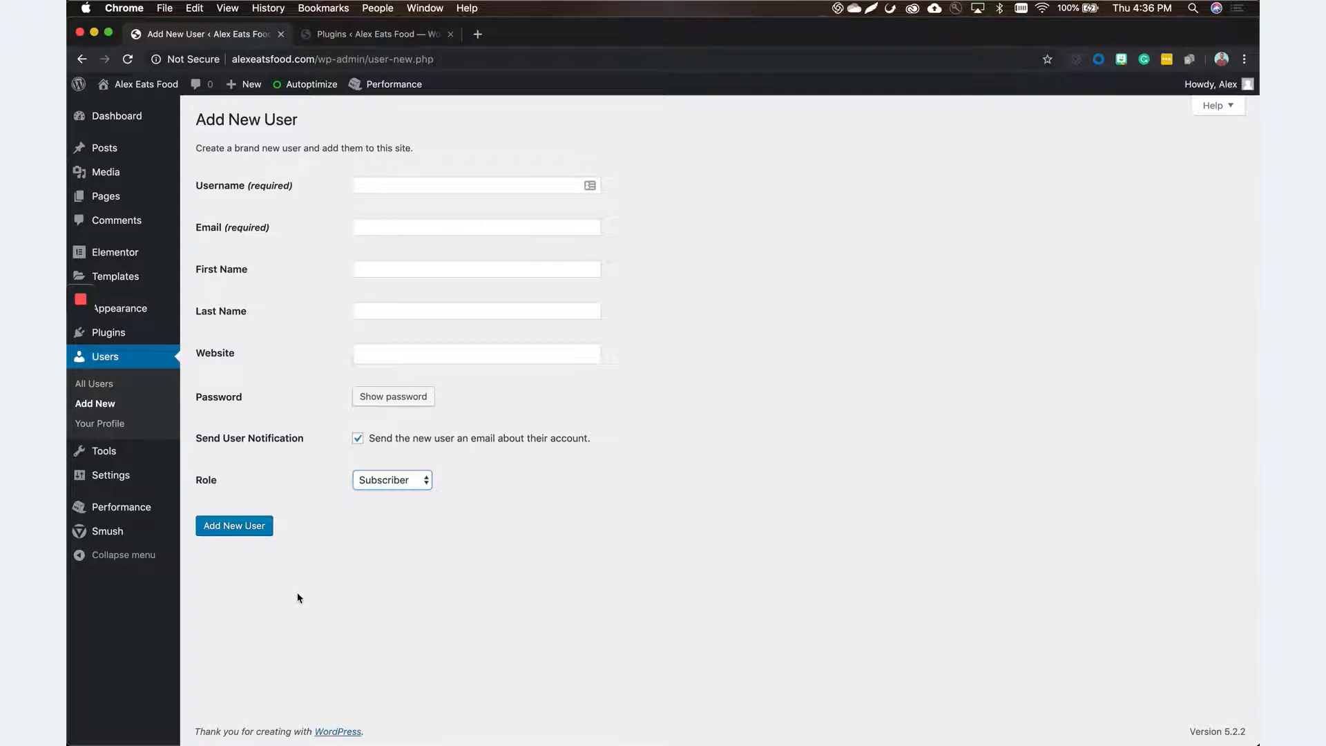
Choose Administrator as the role in the new user form
{"action": "left_click", "coordinate": [408, 480]}
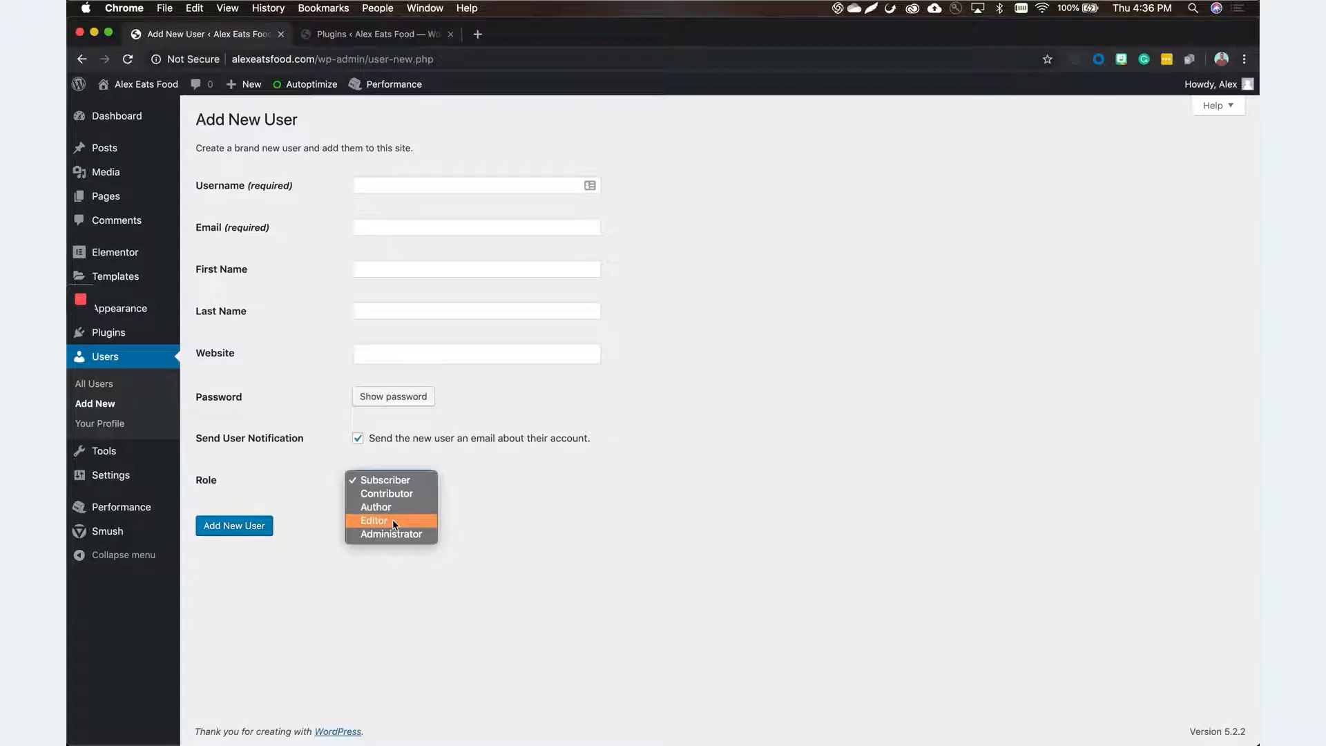
{"action": "left_click", "coordinate": [381, 536]}
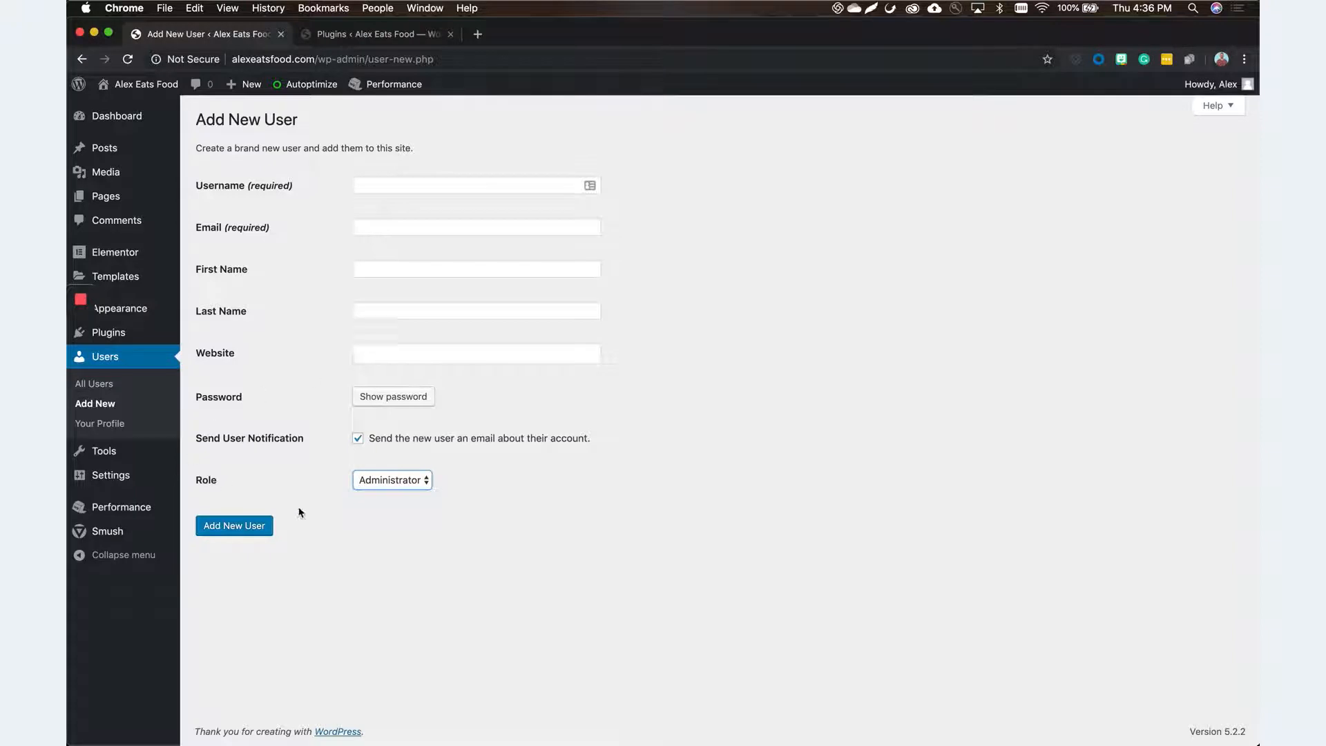
View the site's Tools, including the content export options and the Import page
{"action": "mouse_move", "coordinate": [122, 460]}
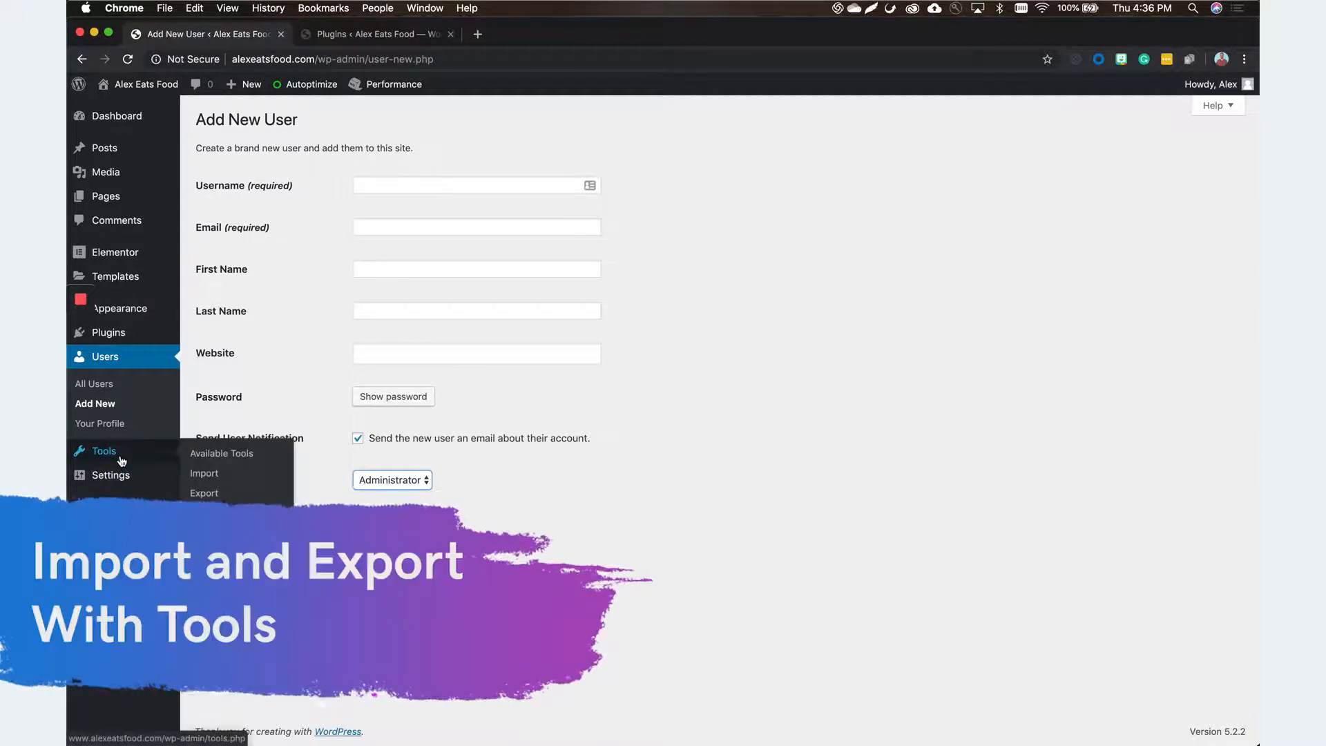
{"action": "left_click", "coordinate": [121, 460]}
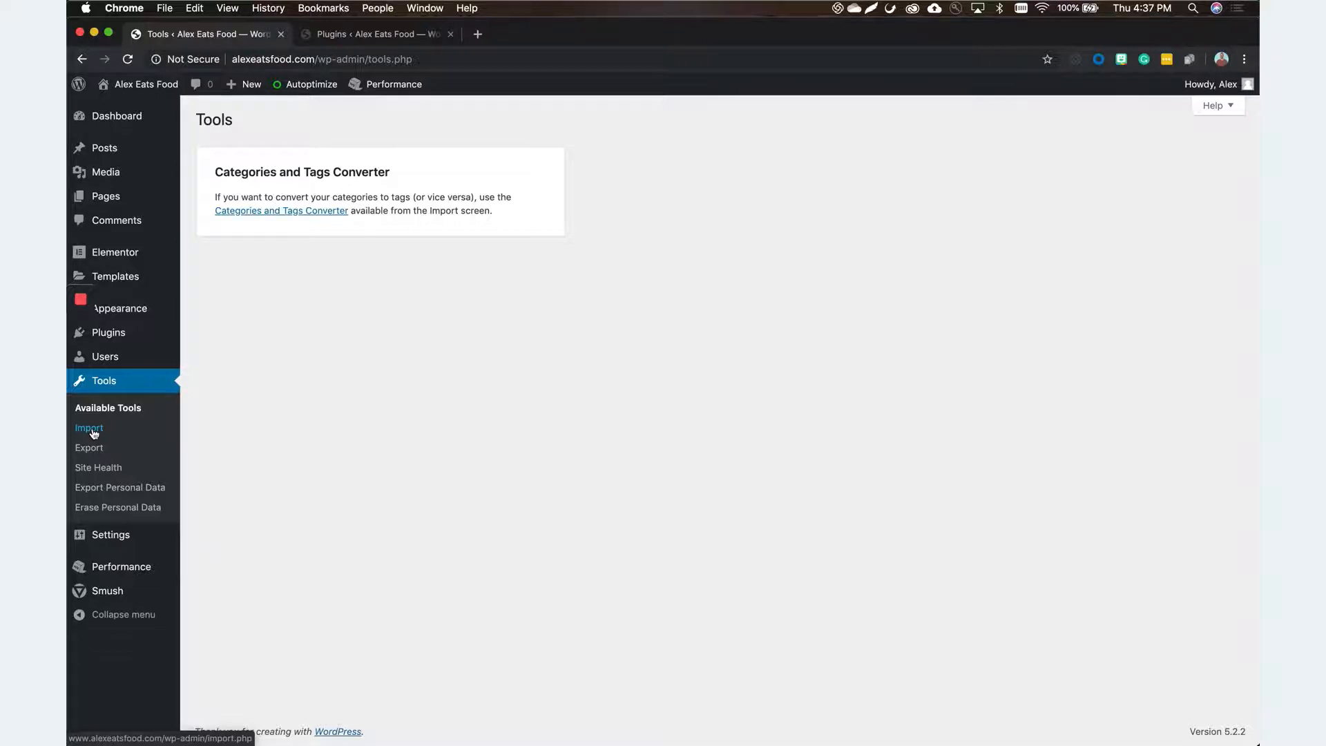
{"action": "left_click", "coordinate": [98, 449]}
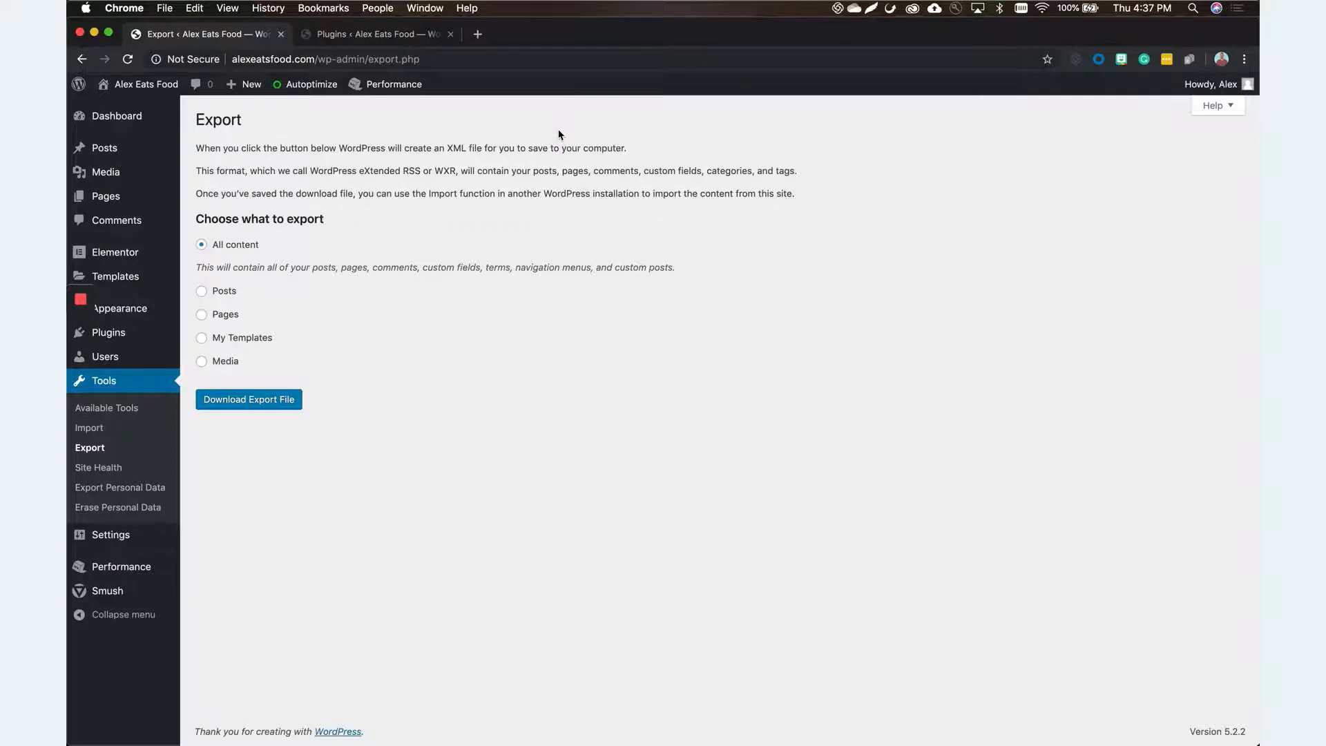
{"action": "left_click", "coordinate": [102, 430]}
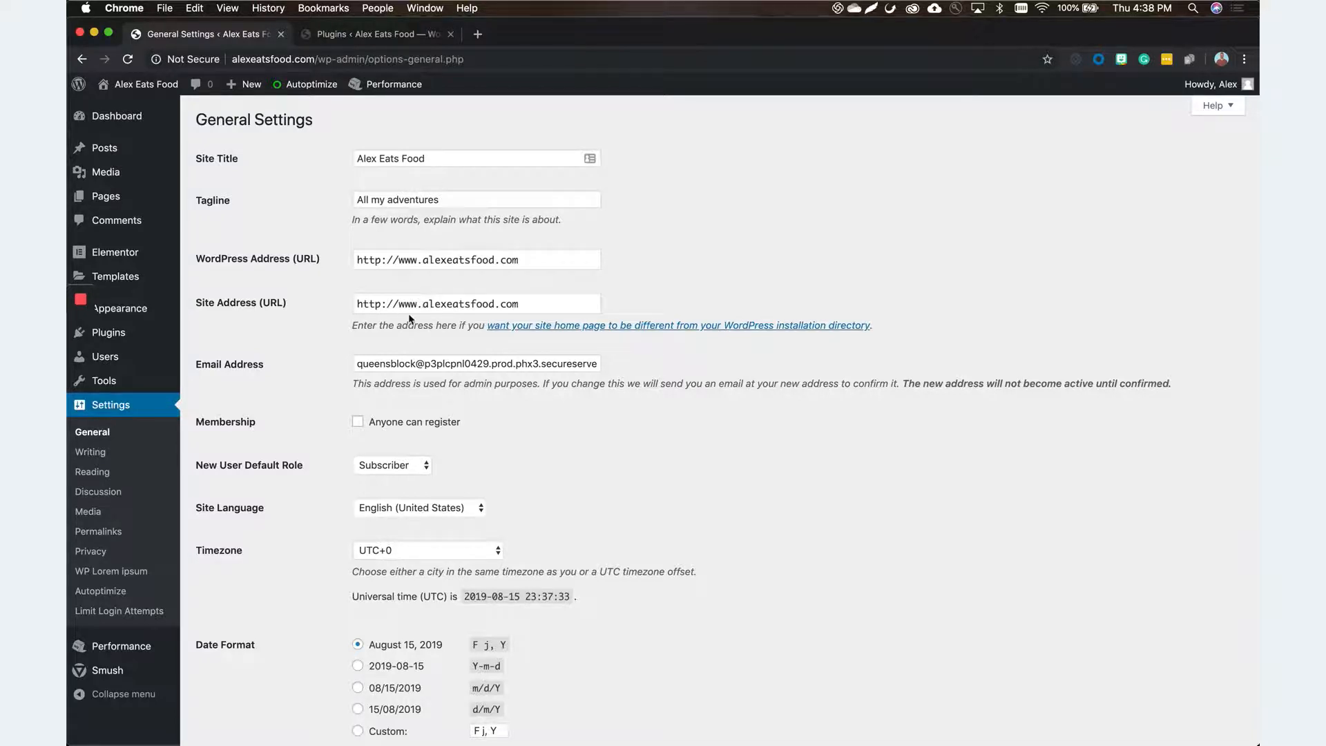
Examine the General Settings, including the admin email address and the Anyone can register membership option
{"action": "scroll", "coordinate": [481, 424], "scroll_direction": "down", "scroll_amount": 3}
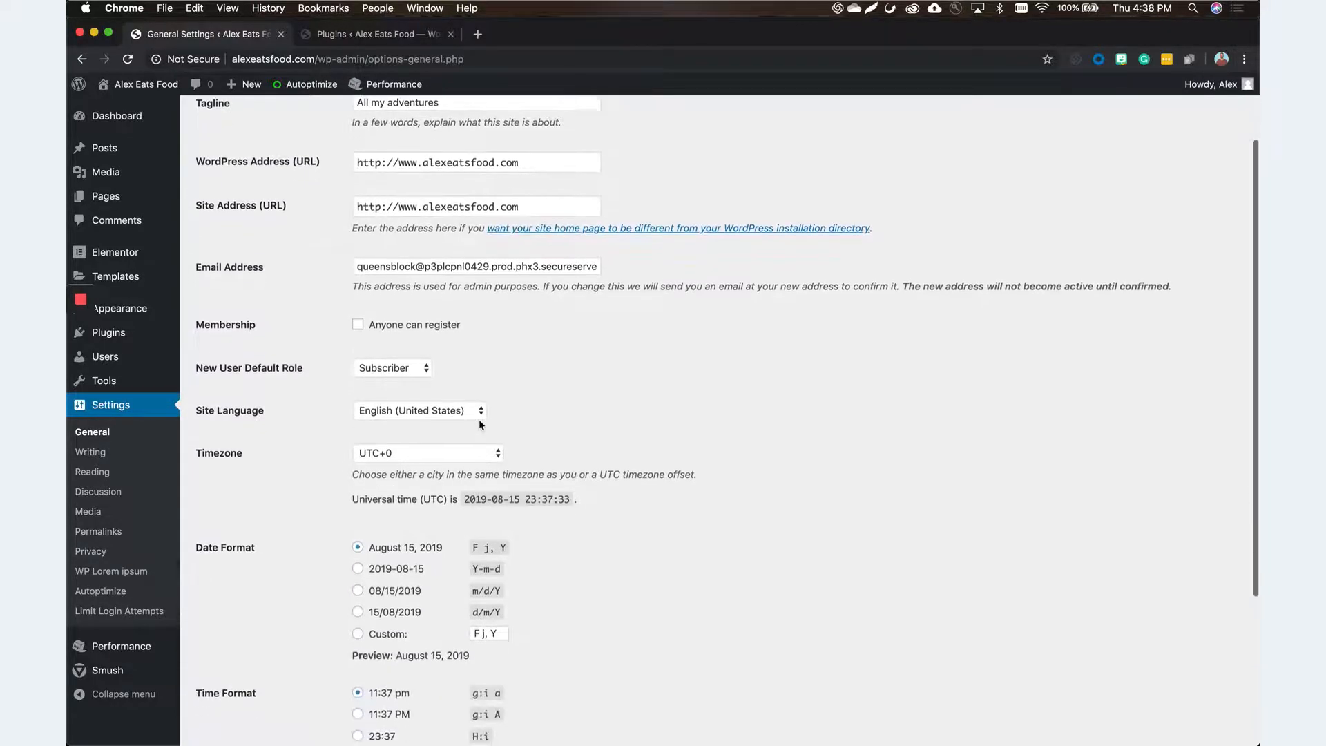
{"action": "triple_click", "coordinate": [480, 269]}
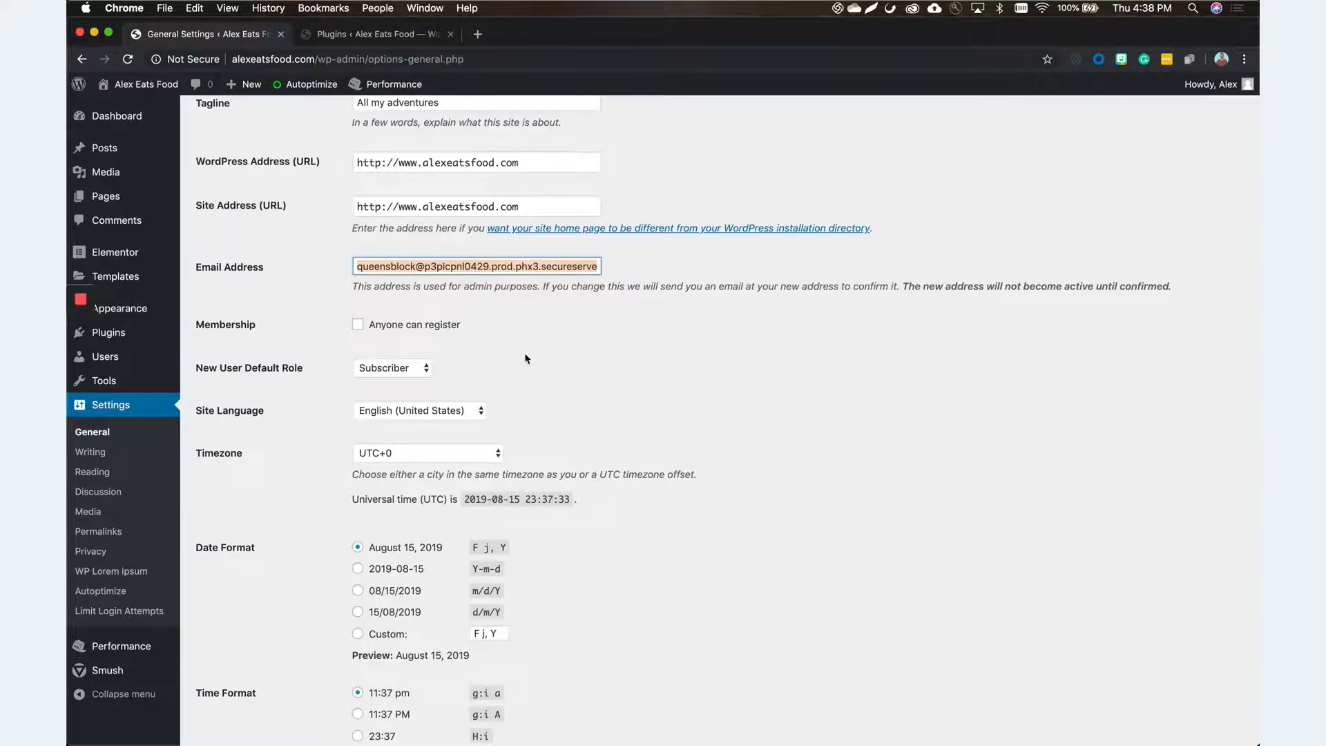
{"action": "left_click", "coordinate": [414, 332]}
{"action": "left_click", "coordinate": [414, 334]}
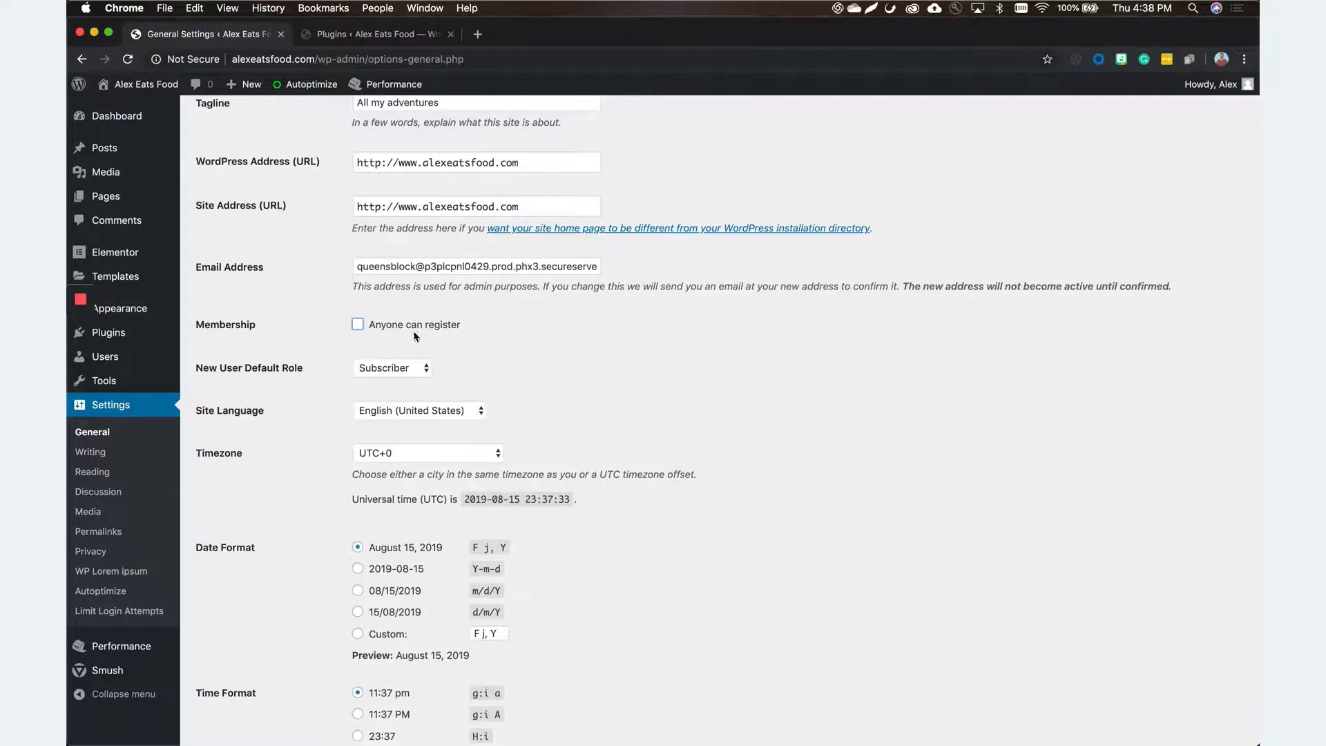
{"action": "scroll", "coordinate": [539, 468], "scroll_direction": "down", "scroll_amount": 5}
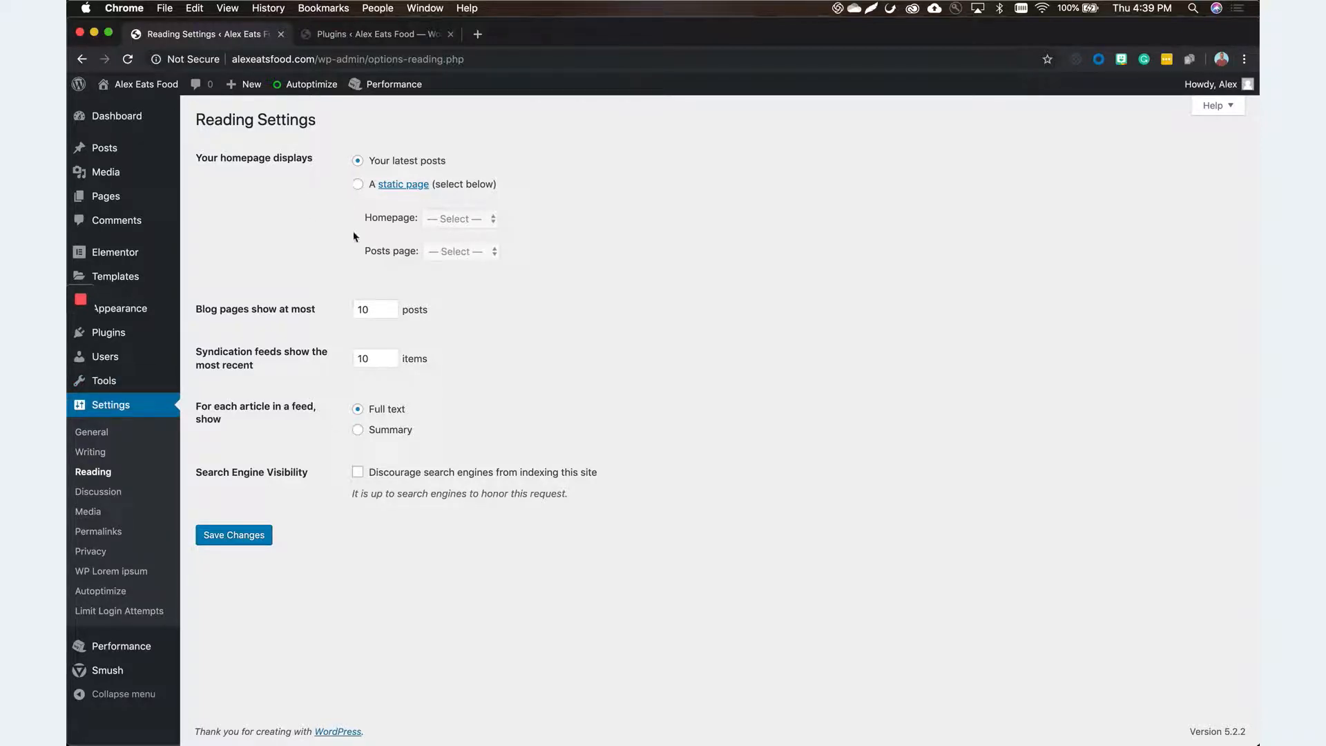
Set the homepage to display a static page, with About Me as homepage and Sample Page as posts page, and save the reading settings
{"action": "left_click", "coordinate": [358, 185]}
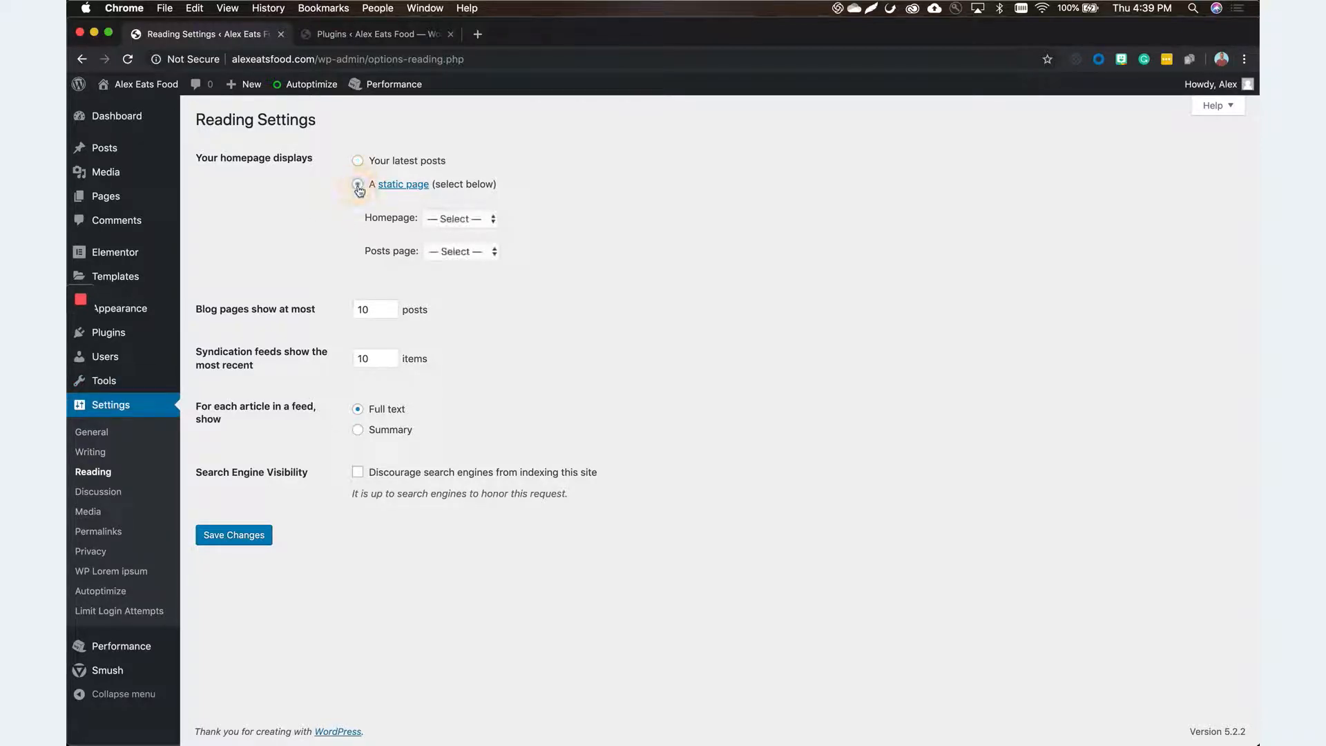
{"action": "left_click", "coordinate": [462, 218]}
{"action": "left_click", "coordinate": [454, 233]}
{"action": "left_click", "coordinate": [453, 253]}
{"action": "left_click", "coordinate": [456, 279]}
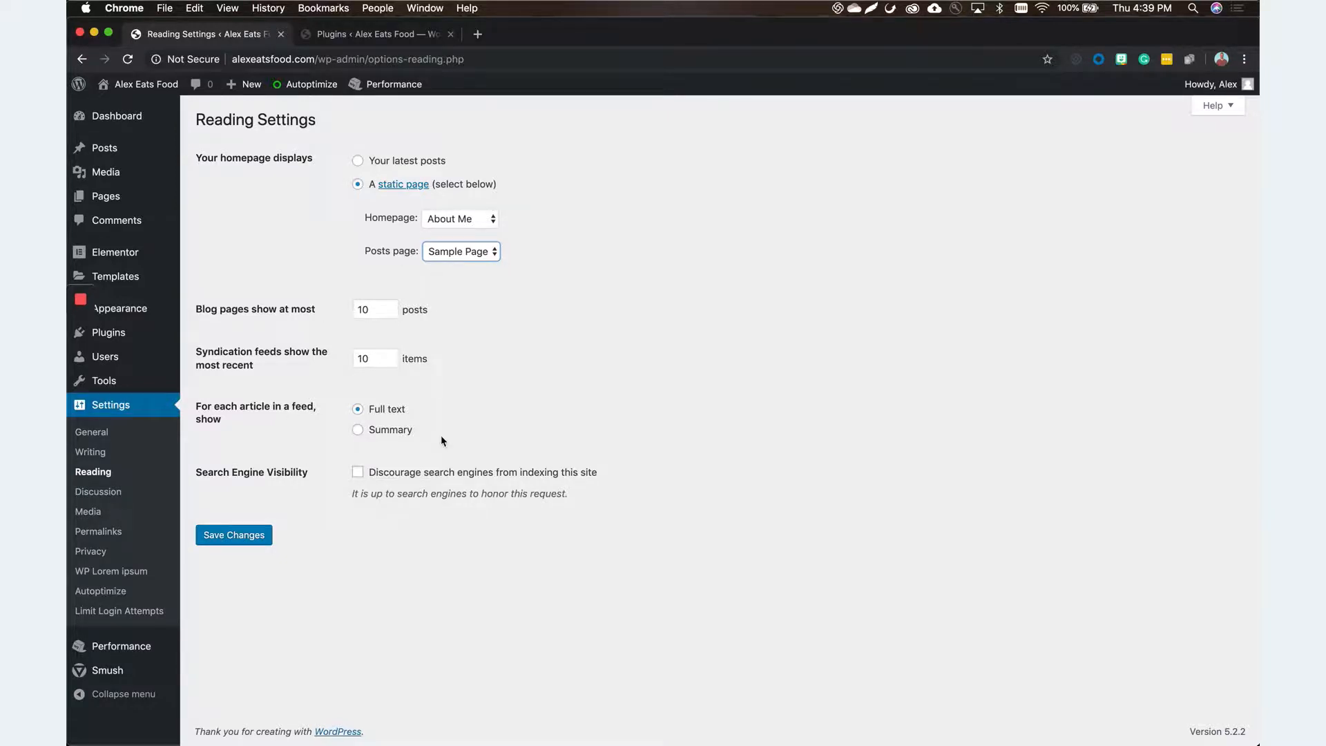
{"action": "left_click", "coordinate": [240, 542]}
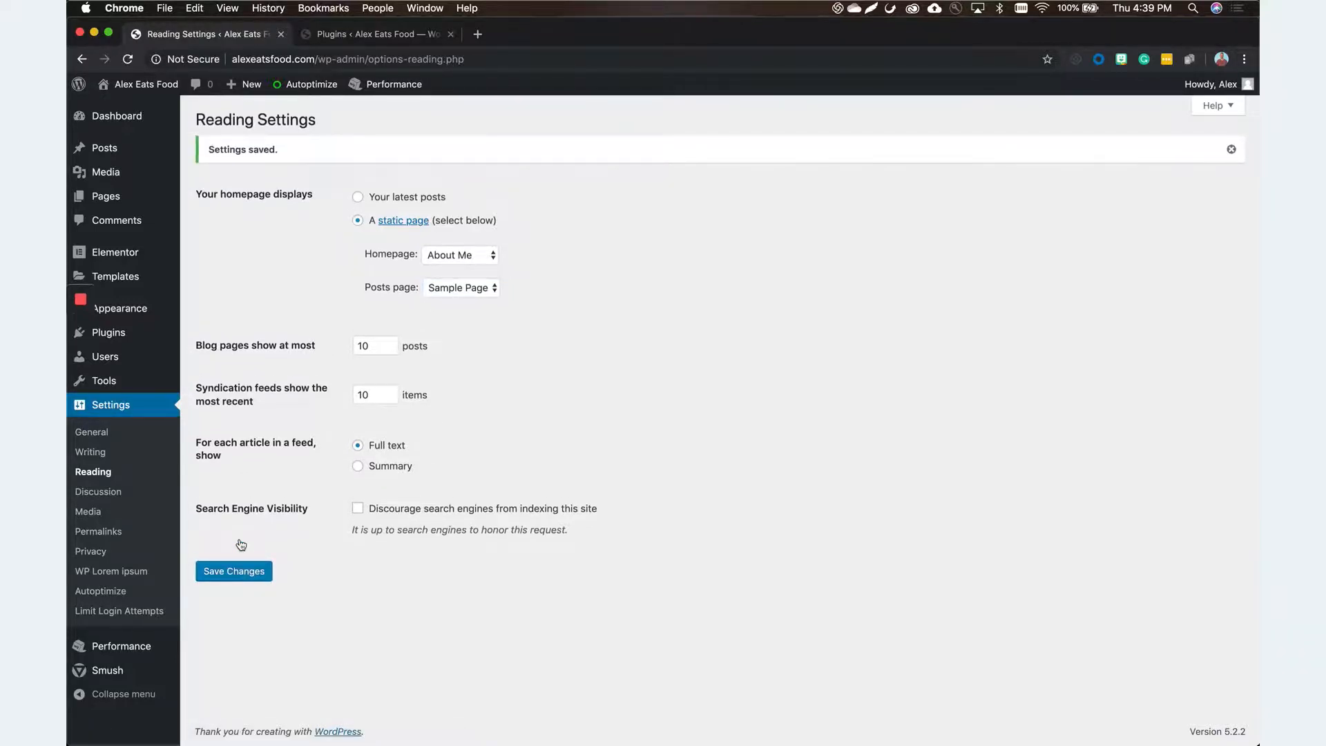
View the Discussion settings and open the Permalink settings
{"action": "left_click", "coordinate": [107, 495]}
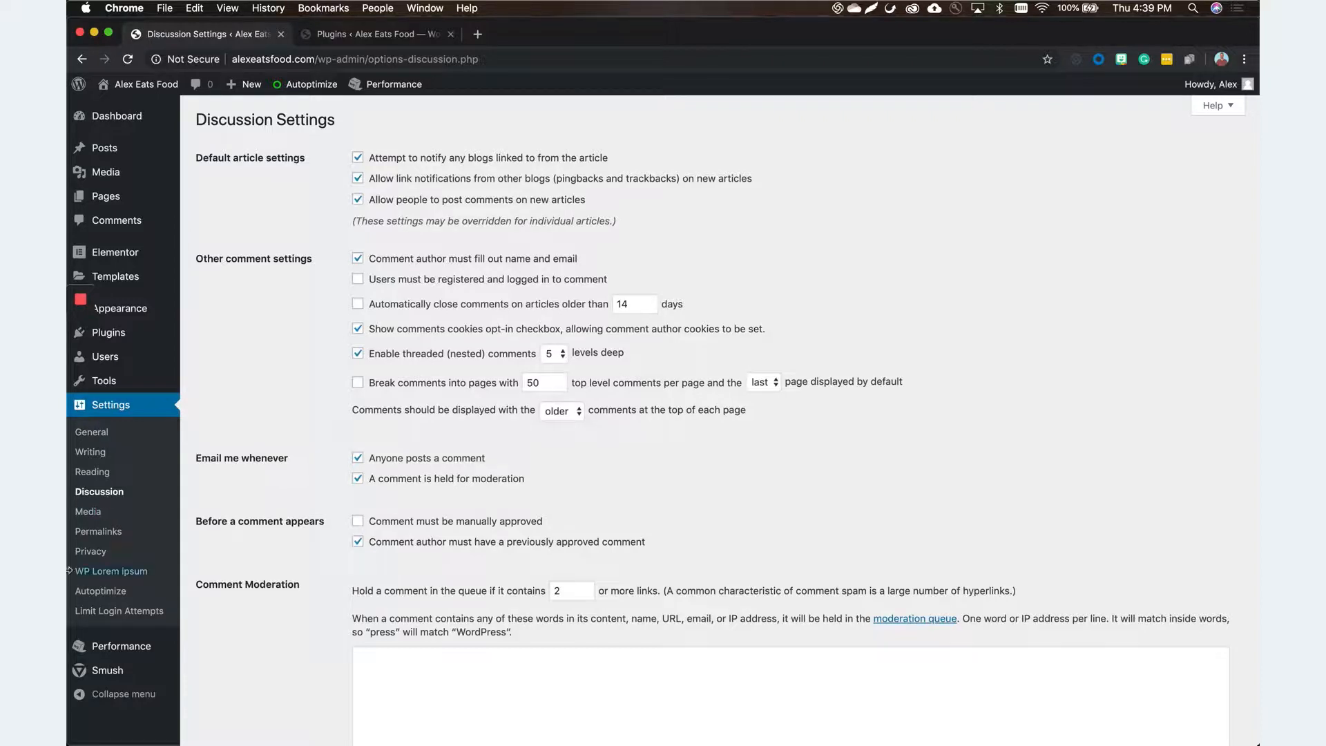
{"action": "left_click", "coordinate": [105, 532]}
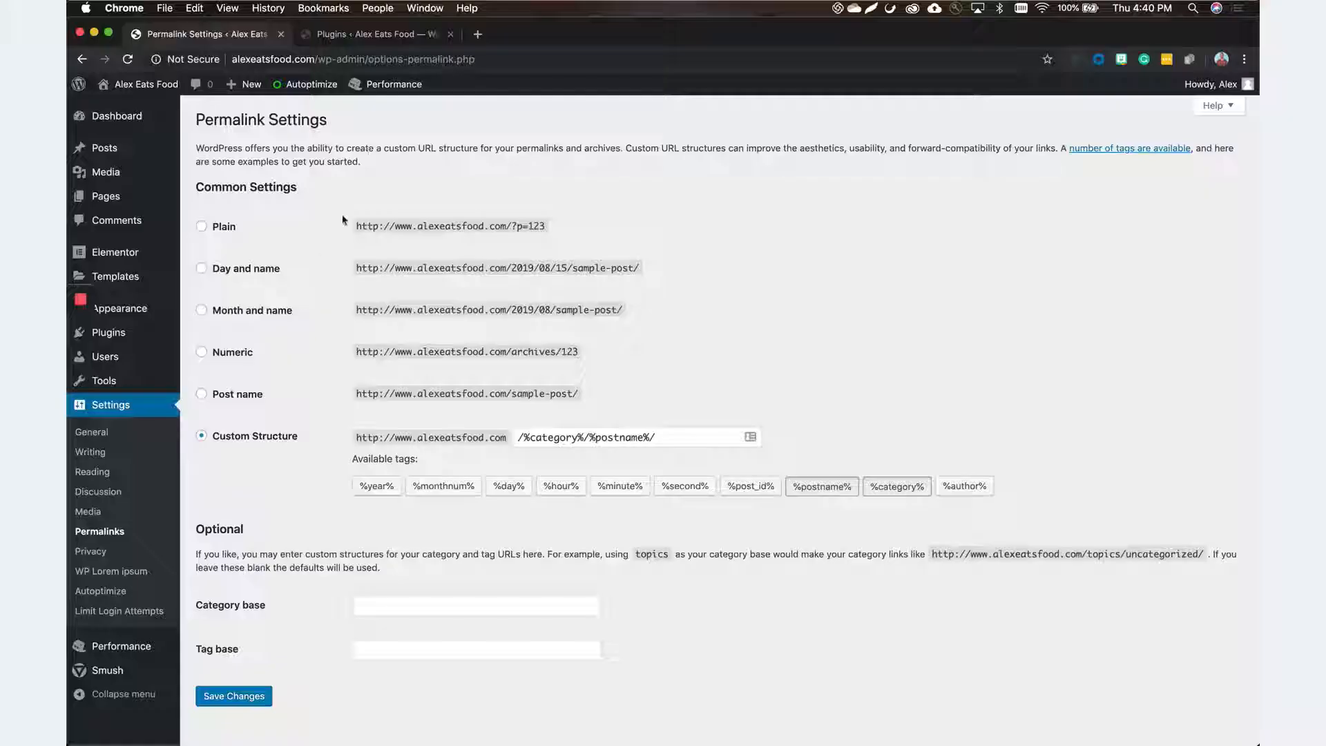
Try the Plain, Day and name, Month and name, and Post name permalink structures
{"action": "left_click", "coordinate": [221, 228]}
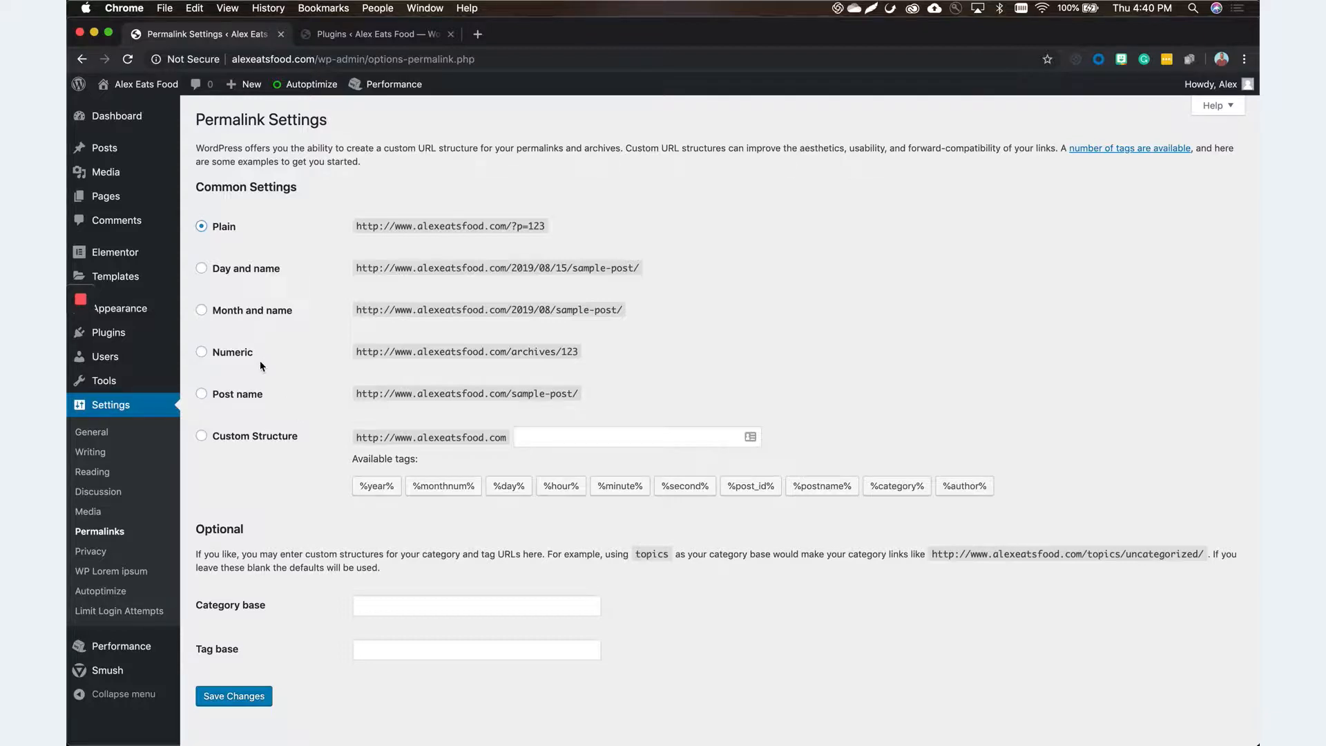
{"action": "left_click", "coordinate": [248, 271]}
{"action": "left_click", "coordinate": [244, 311]}
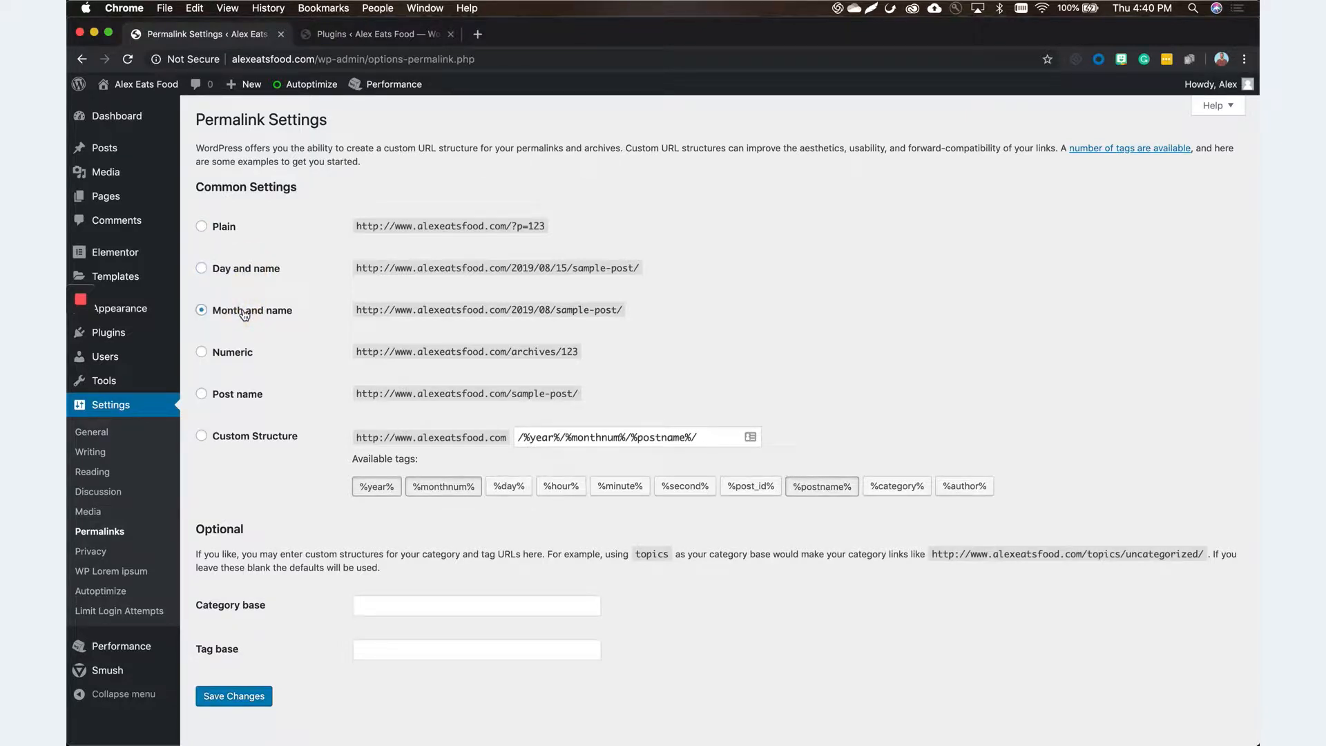
{"action": "left_click", "coordinate": [237, 393]}
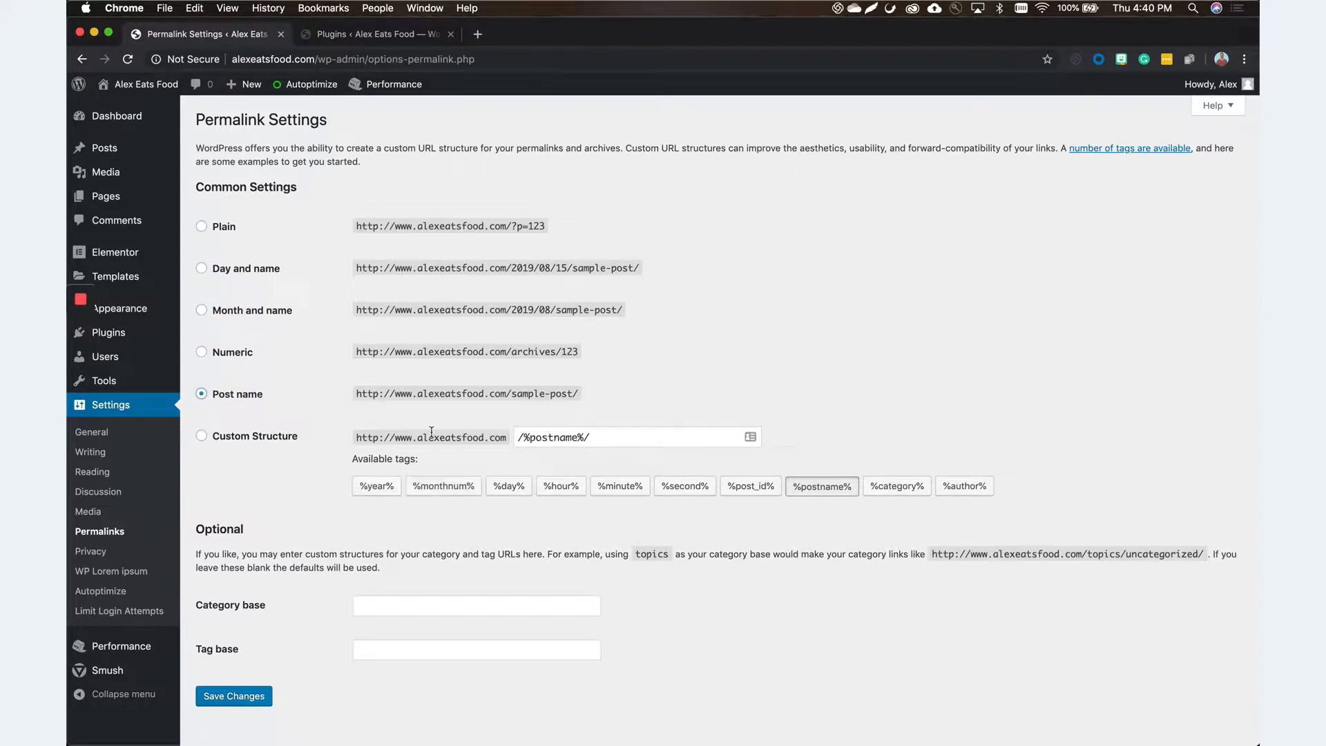
Set the permalinks to the custom structure /%category%/%postname%/ and save the changes
{"action": "triple_click", "coordinate": [632, 439]}
{"action": "key", "text": "BackSpace"}
{"action": "left_click", "coordinate": [898, 487]}
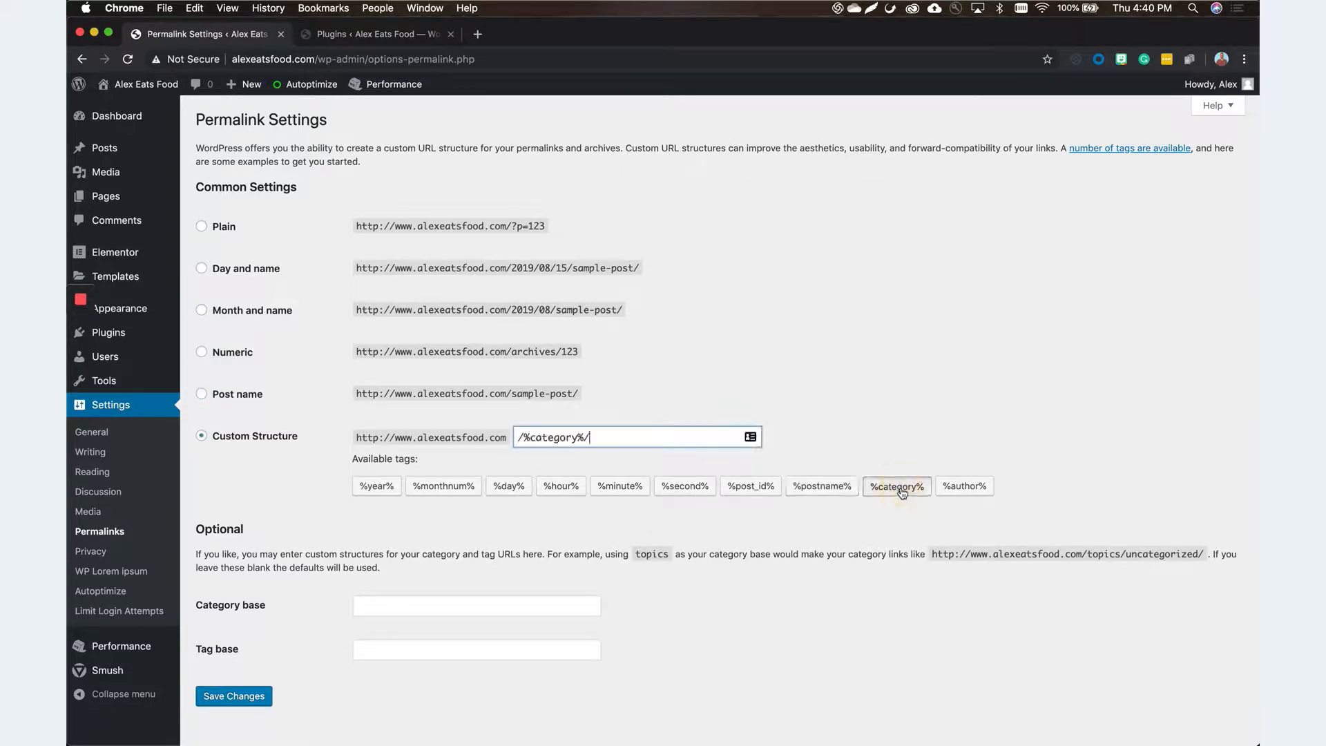
{"action": "left_click", "coordinate": [812, 491]}
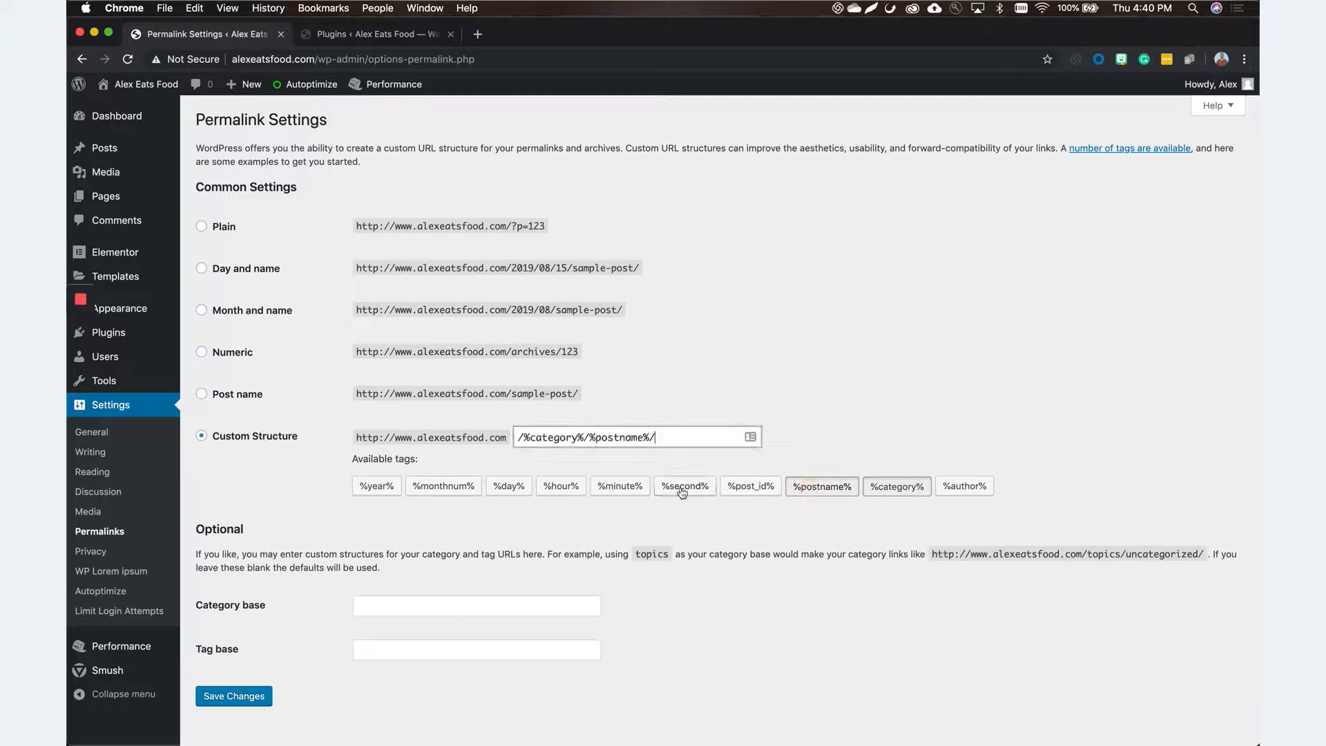
{"action": "left_click", "coordinate": [229, 697]}
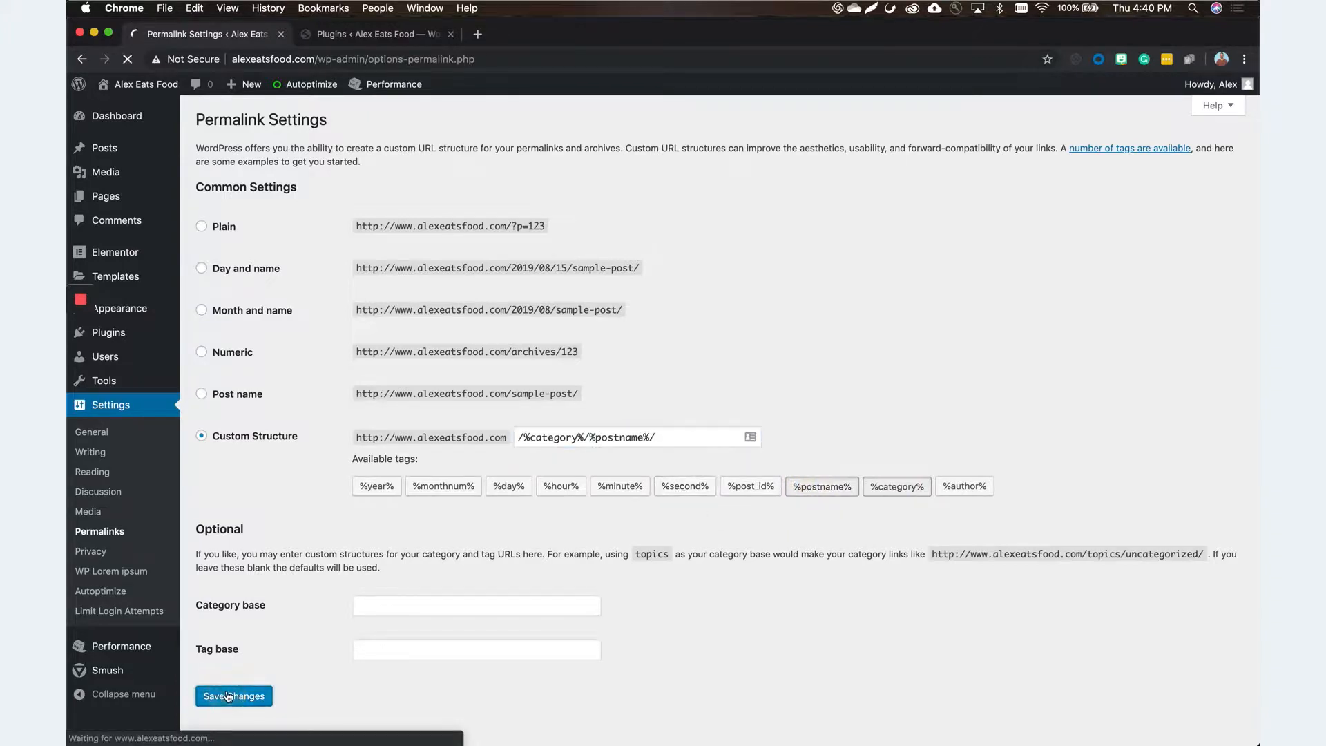